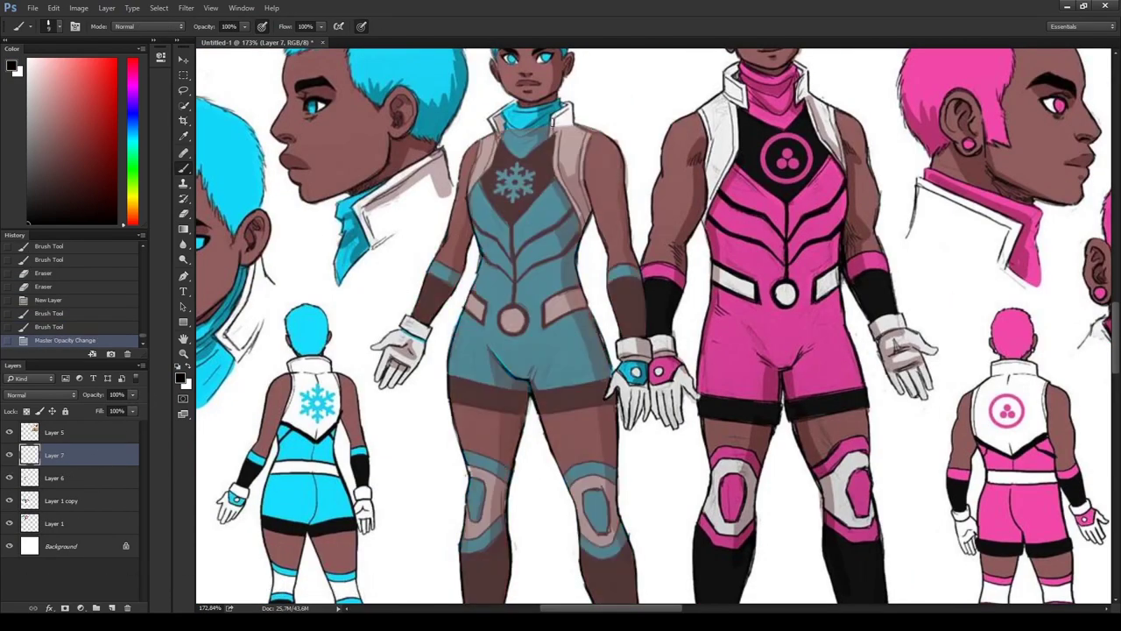
- Ink the vest's front edge and pointed tail on Layer 7, and set Layer 6 to full opacity
left_click_drag(549, 120, 592, 308)
left_click_drag(601, 242, 590, 291)
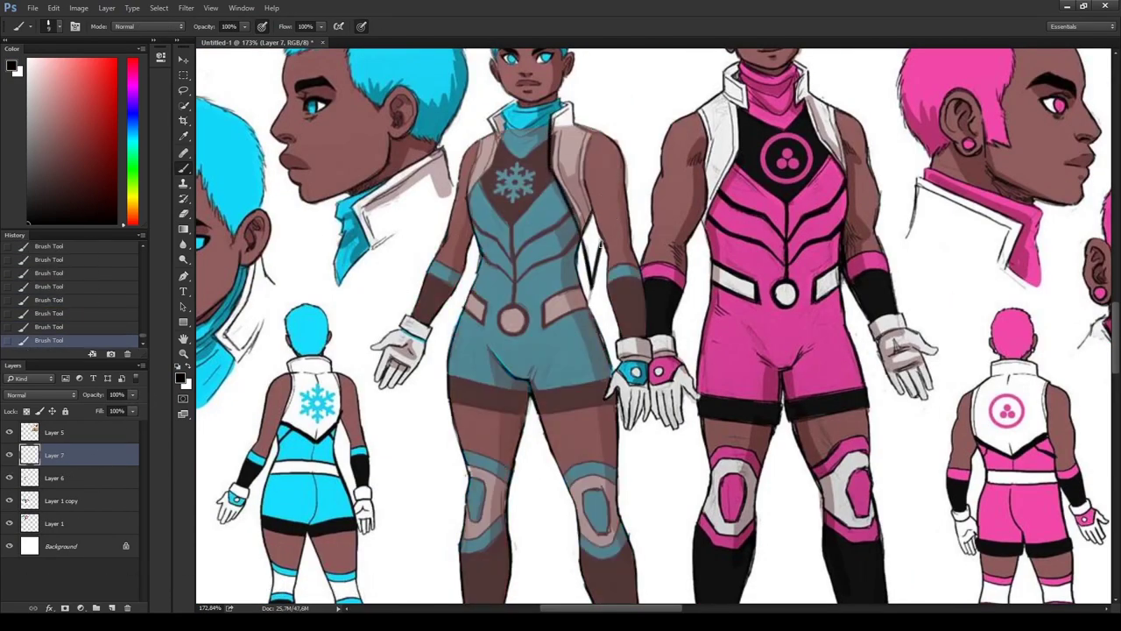
left_click(131, 477)
key("0")
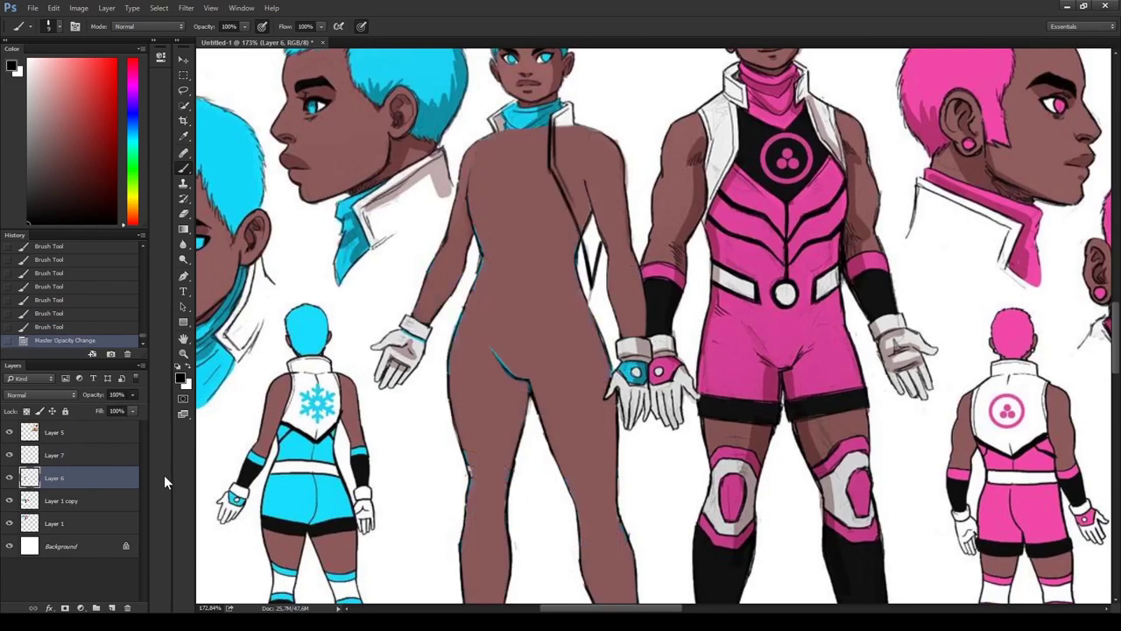
- Outline pointed flaps over both shoulders of the blue-haired figure's vest on Layer 7
left_click(29, 455)
left_click_drag(576, 121, 598, 147)
key("ctrl+alt+z")
key("ctrl+alt+z")
key("ctrl+alt+z")
key("ctrl+alt+z")
key("ctrl+alt+z")
key("ctrl+shift+z")
key("ctrl+shift+z")
key("ctrl+shift+z")
key("ctrl+shift+z")
key("ctrl+shift+z")
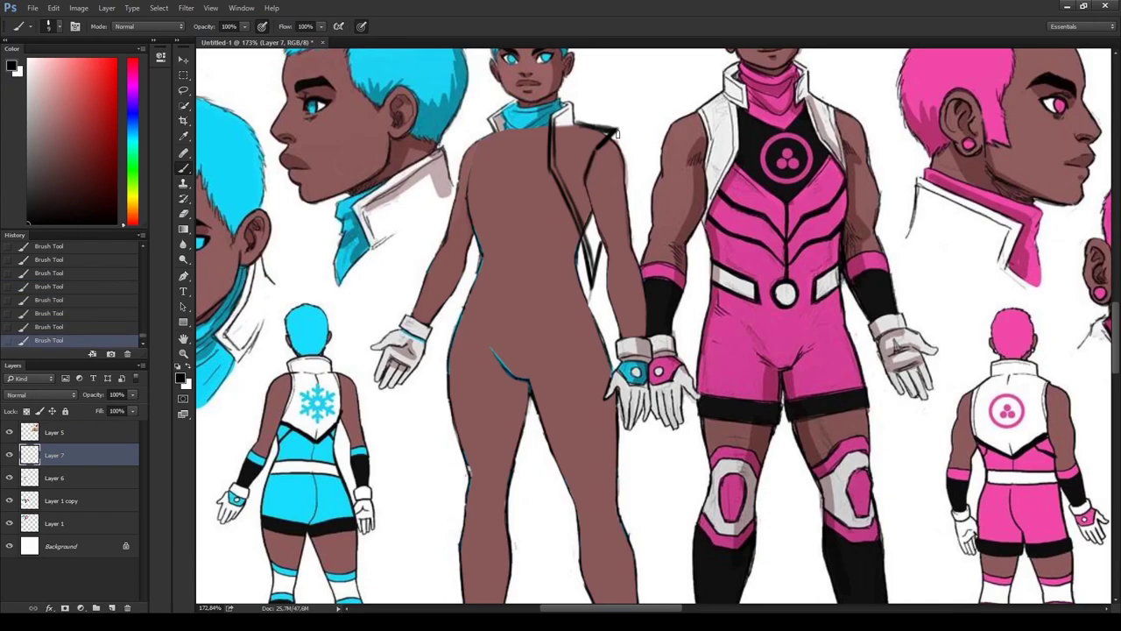
left_click_drag(496, 129, 458, 156)
key("0")
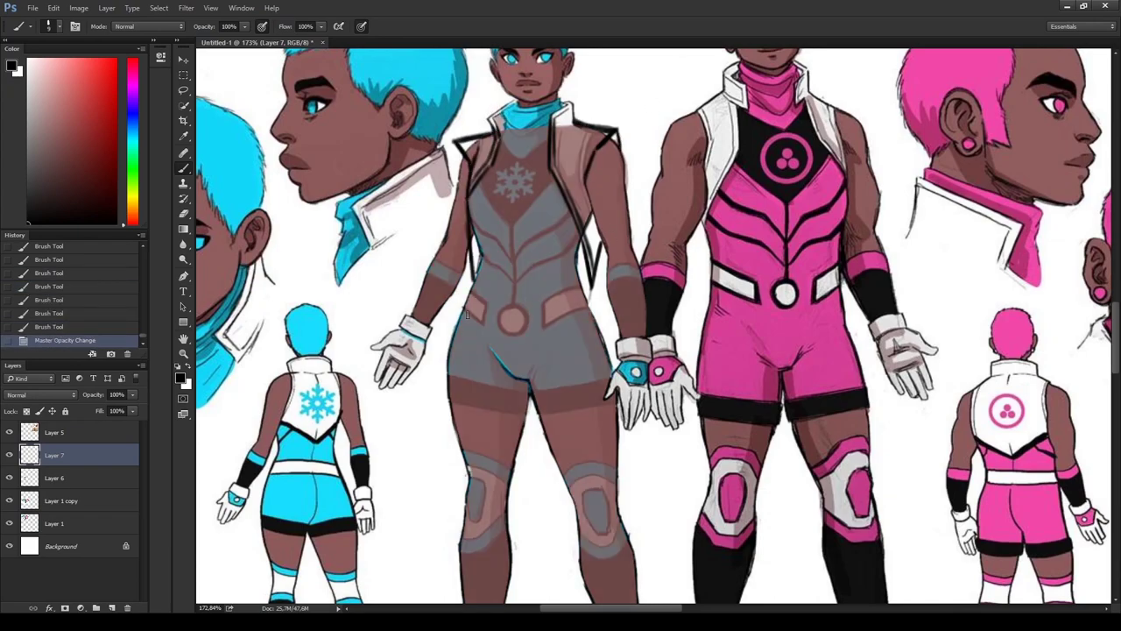
- Draw a round clasp at the midriff with lines fanning down to the hips, and hollow out its centre
key("ctrl+0")
scroll(541, 289, "up", 5)
mouse_move(457, 265)
left_mouse_down()
mouse_move(429, 307)
mouse_move(549, 342)
left_mouse_up()
mouse_move(467, 298)
left_mouse_down()
mouse_move(456, 273)
mouse_move(586, 454)
left_mouse_up()
mouse_move(458, 268)
left_mouse_down()
mouse_move(394, 405)
mouse_move(405, 408)
left_mouse_up()
key("ctrl+alt+z")
key("ctrl+alt+z")
key("ctrl+alt+z")
key("ctrl+shift+z")
key("ctrl+shift+z")
key("ctrl+shift+z")
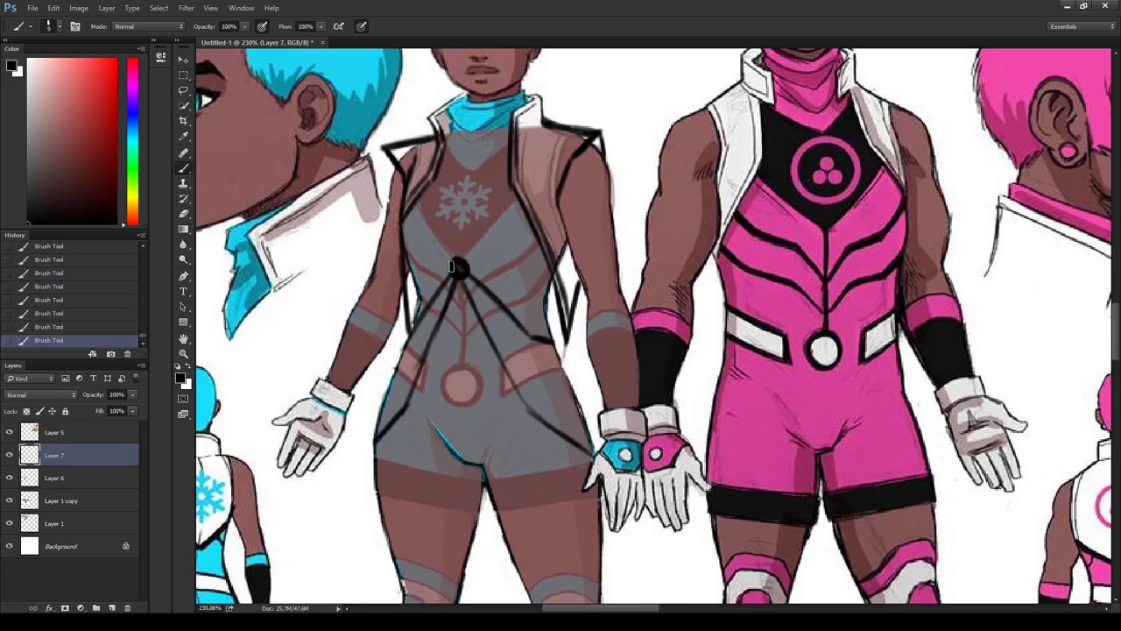
key("e")
left_click(462, 266)
key("b")
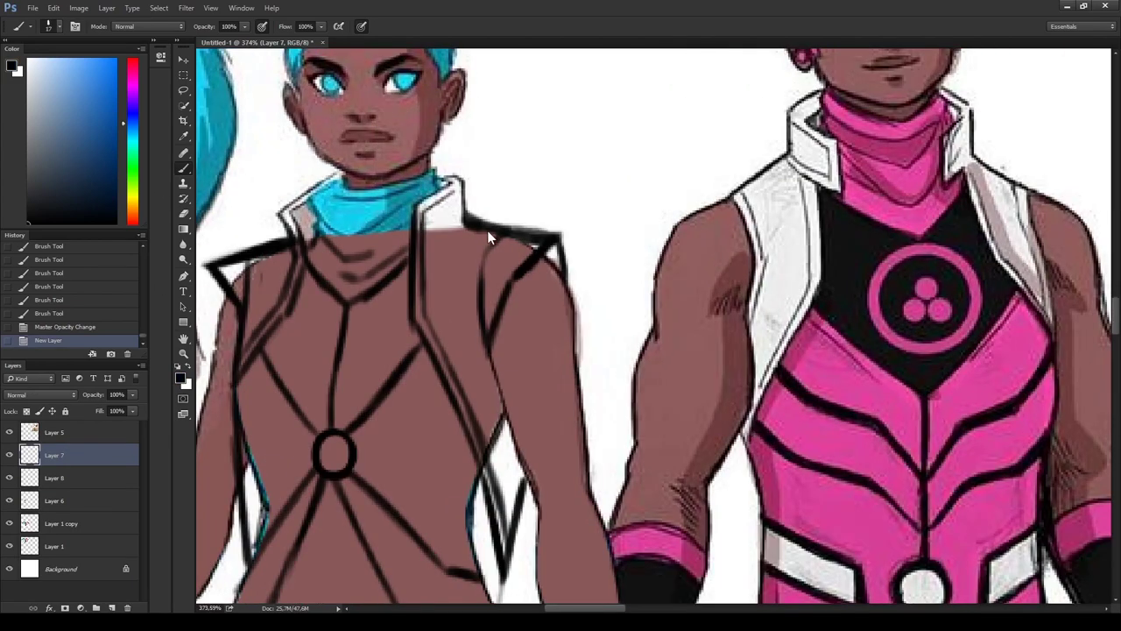
- Colour the costume beneath the line art with a navy scarf and suit, light grey coat tails, and cyan trim and clasp
mouse_move(320, 235)
left_mouse_down()
mouse_move(331, 183)
mouse_move(441, 174)
left_mouse_up()
scroll(331, 210, "down", 2)
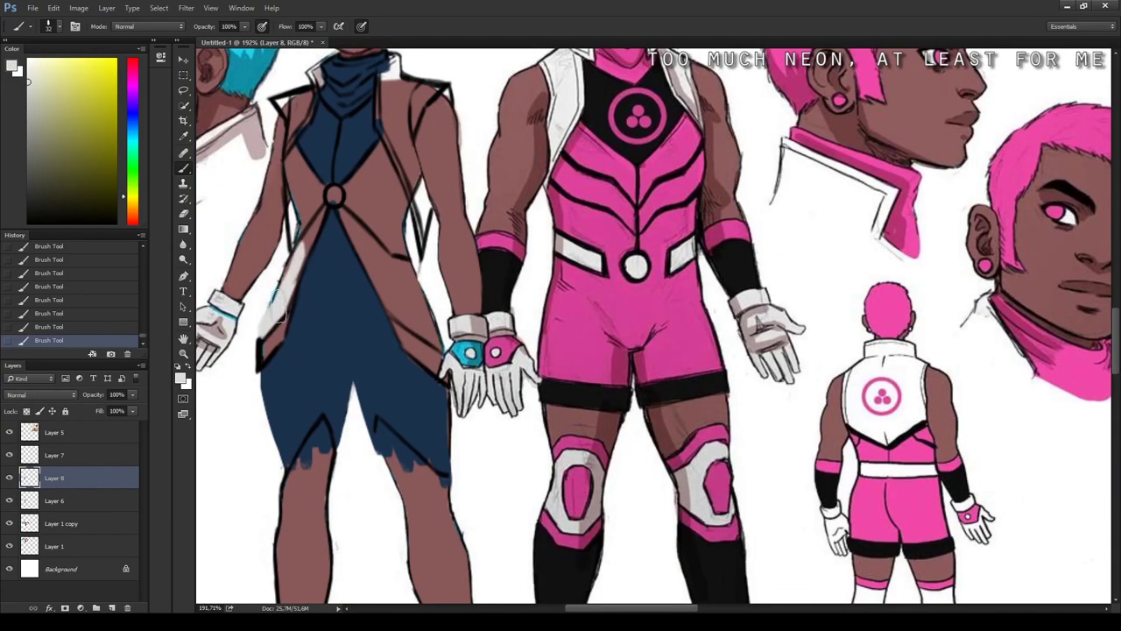
mouse_move(298, 263)
left_mouse_down()
mouse_move(377, 228)
mouse_move(429, 311)
mouse_move(451, 378)
left_mouse_up()
left_click(469, 353, "alt")
left_click_drag(289, 302, 259, 366)
left_click_drag(326, 188, 342, 203)
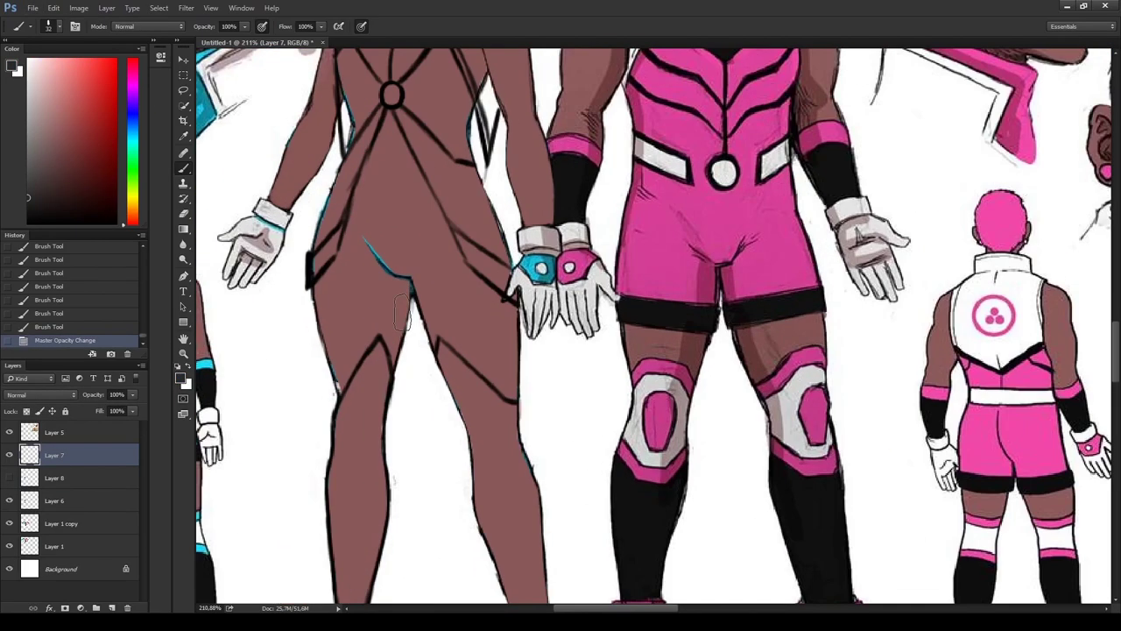
- Ink the crotch, hip and inner thigh contours in black on Layer 7
key("d")
left_click_drag(402, 311, 399, 213)
left_click_drag(310, 289, 340, 399)
left_click_drag(412, 298, 396, 372)
left_click_drag(410, 280, 358, 234)
left_click_drag(466, 104, 516, 275)
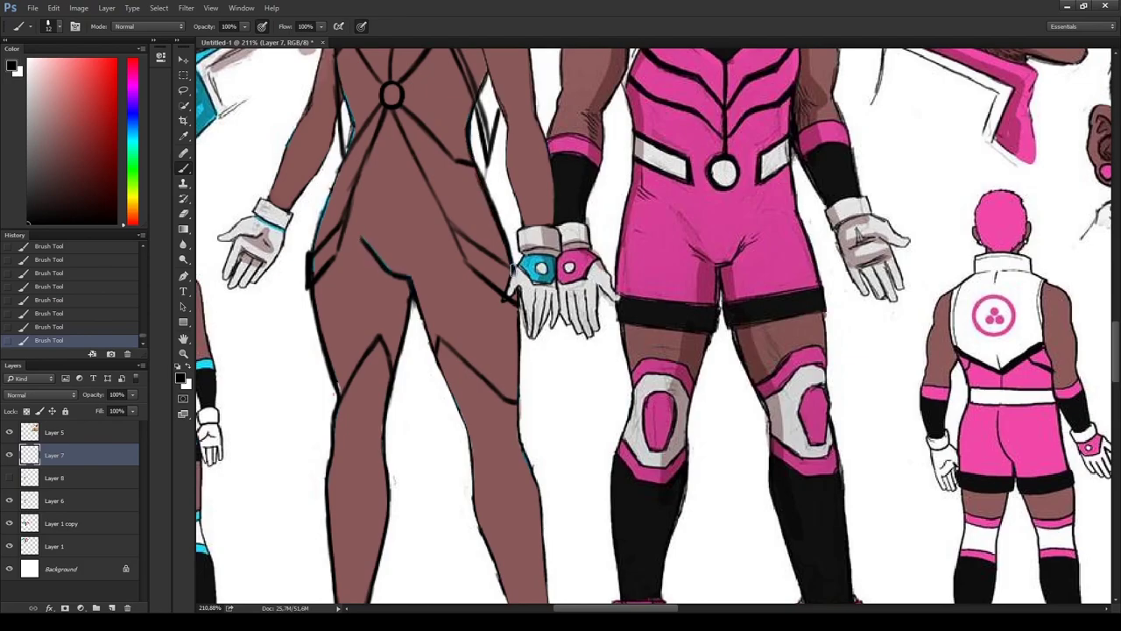
- Ink the lower leg contours and the second shoe's outline, erasing stray lines around the foot
scroll(515, 376, "down", 3)
left_click_drag(584, 198, 607, 373)
mouse_move(537, 263)
left_mouse_down()
mouse_move(589, 491)
mouse_move(604, 477)
left_mouse_up()
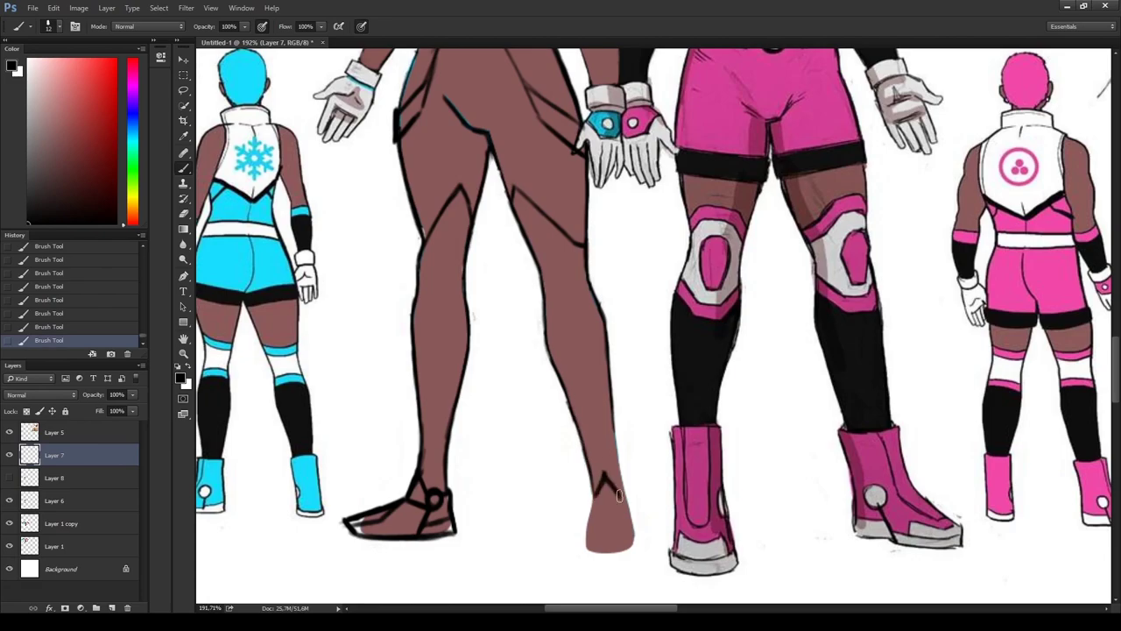
mouse_move(613, 428)
left_mouse_down()
mouse_move(629, 533)
mouse_move(594, 538)
mouse_move(639, 553)
mouse_move(611, 529)
left_mouse_up()
key("ctrl+alt+z")
key("ctrl+alt+z")
key("ctrl+alt+z")
key("e")
mouse_move(610, 536)
left_mouse_down()
mouse_move(593, 496)
mouse_move(626, 507)
mouse_move(630, 536)
mouse_move(687, 552)
left_mouse_up()
key("b")
key("e")
key("b")
- Ink the remaining limb contours of the blue-haired figure with bold black strokes
scroll(652, 599, "left", 2)
key("h")
mouse_move(586, 413)
left_mouse_down()
mouse_move(615, 482)
mouse_move(604, 260)
left_mouse_up()
scroll(604, 259, "up", 2)
mouse_move(514, 160)
left_mouse_down()
mouse_move(517, 226)
mouse_move(491, 349)
left_mouse_up()
mouse_move(500, 104)
left_mouse_down()
mouse_move(448, 270)
mouse_move(480, 315)
mouse_move(497, 257)
left_mouse_up()
left_click_drag(652, 138, 692, 330)
left_click_drag(702, 86, 683, 131)
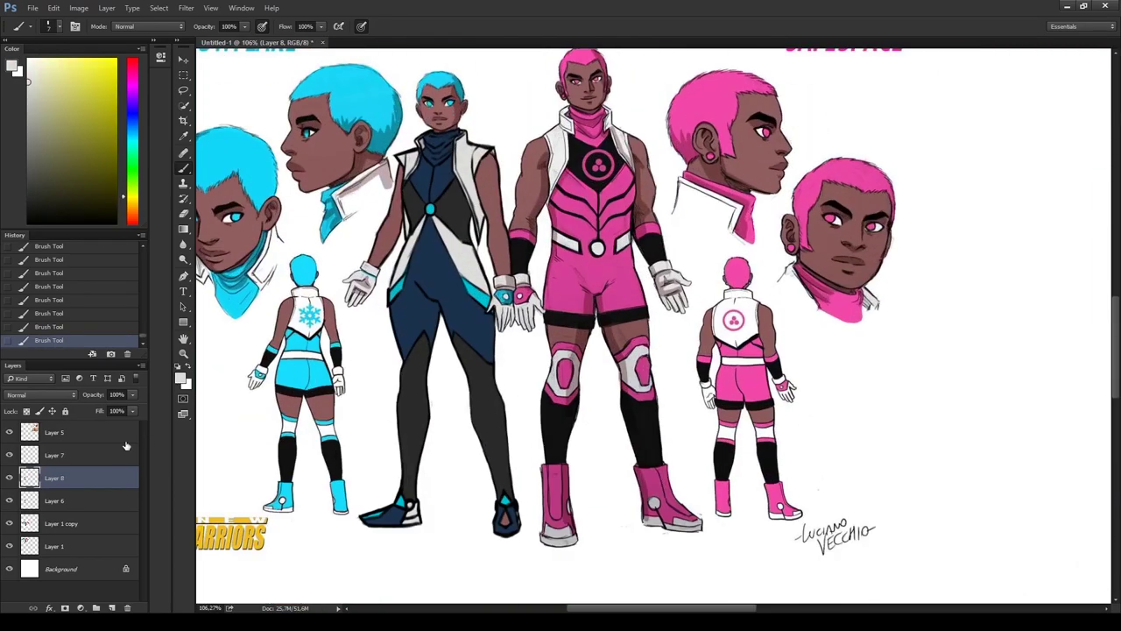
- Delete the old blue-haired side heads and back view from the Layer 1 copy layer
scroll(541, 328, "down", 2)
left_click(62, 523)
key("l")
mouse_move(431, 114)
left_mouse_down()
mouse_move(381, 322)
mouse_move(316, 495)
mouse_move(433, 113)
mouse_move(379, 94)
mouse_move(359, 119)
left_mouse_up()
key("Delete")
key("ctrl+d")
scroll(455, 128, "up", 3)
scroll(455, 129, "up", 2)
- Add a new layer above Layer 7 for the hairstyle and try a brush stroke on the blue hair
left_click(52, 455)
left_click(111, 608)
key("b")
left_click(442, 127, "alt")
left_click_drag(464, 96, 473, 103)
key("ctrl+alt+z")
key("ctrl+alt+z")
key("ctrl+alt+z")
key("ctrl+alt+z")
key("d")
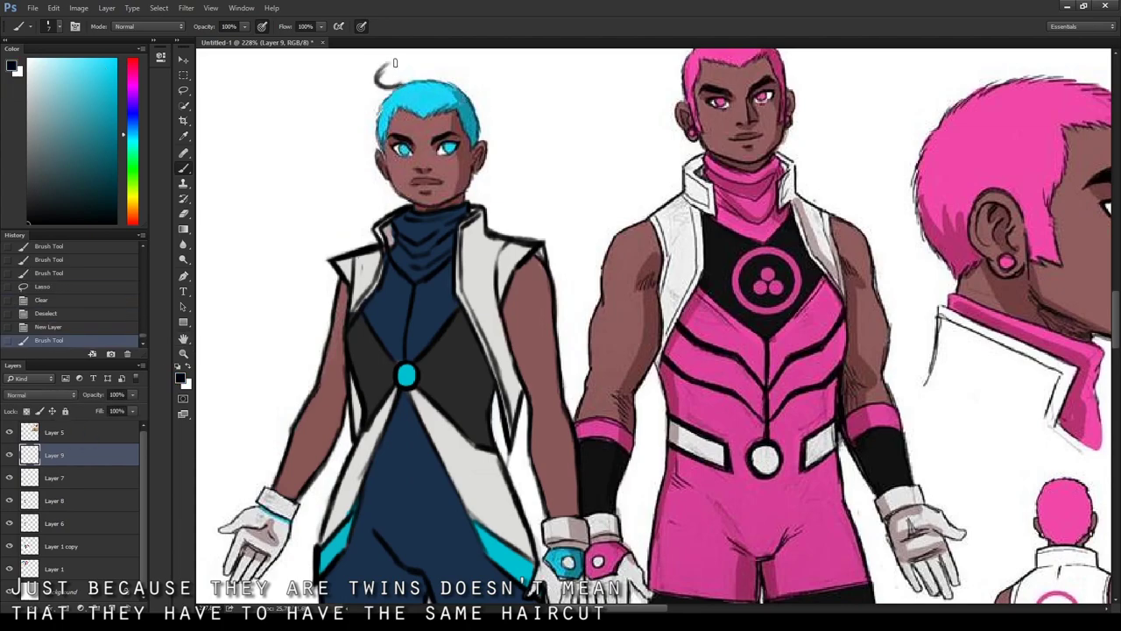
- Sketch a curl above the crown and try out loose locks beside the temple
left_click_drag(390, 63, 376, 84)
left_click_drag(410, 84, 361, 121)
left_click_drag(378, 110, 359, 140)
left_click_drag(372, 131, 357, 163)
key("ctrl+alt+z")
key("ctrl+alt+z")
key("ctrl+alt+z")
key("ctrl+alt+z")
- Draw a wavy fringe over the forehead and hair strands along both sides of the face
left_click_drag(383, 111, 371, 133)
mouse_move(451, 91)
left_mouse_down()
mouse_move(423, 97)
mouse_move(386, 126)
left_mouse_up()
left_click_drag(396, 109, 385, 154)
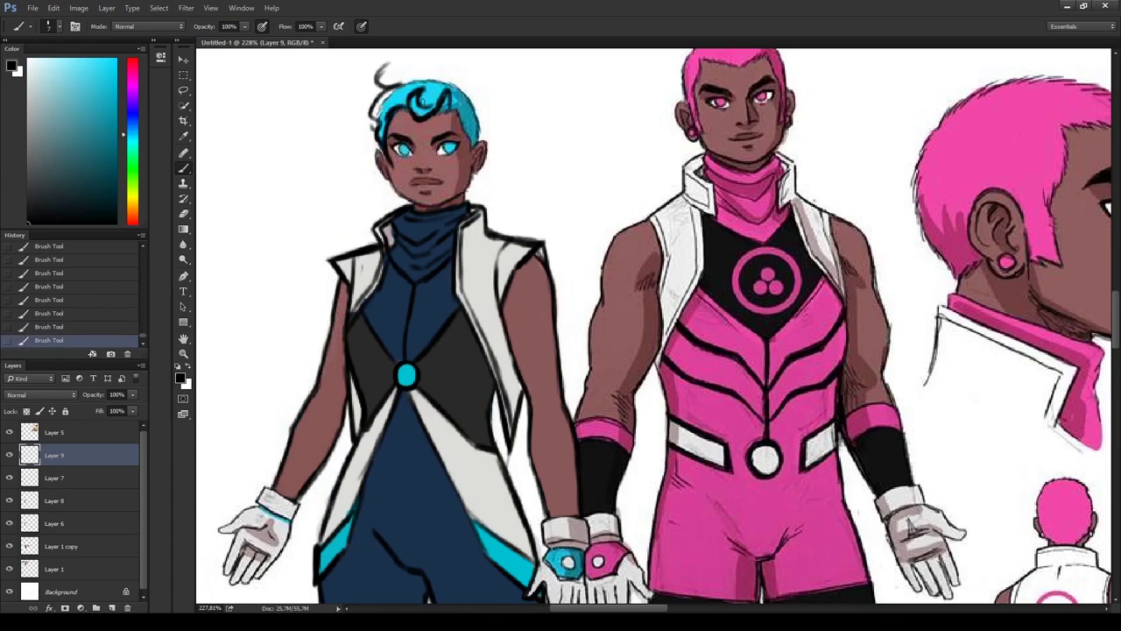
left_click_drag(471, 111, 482, 138)
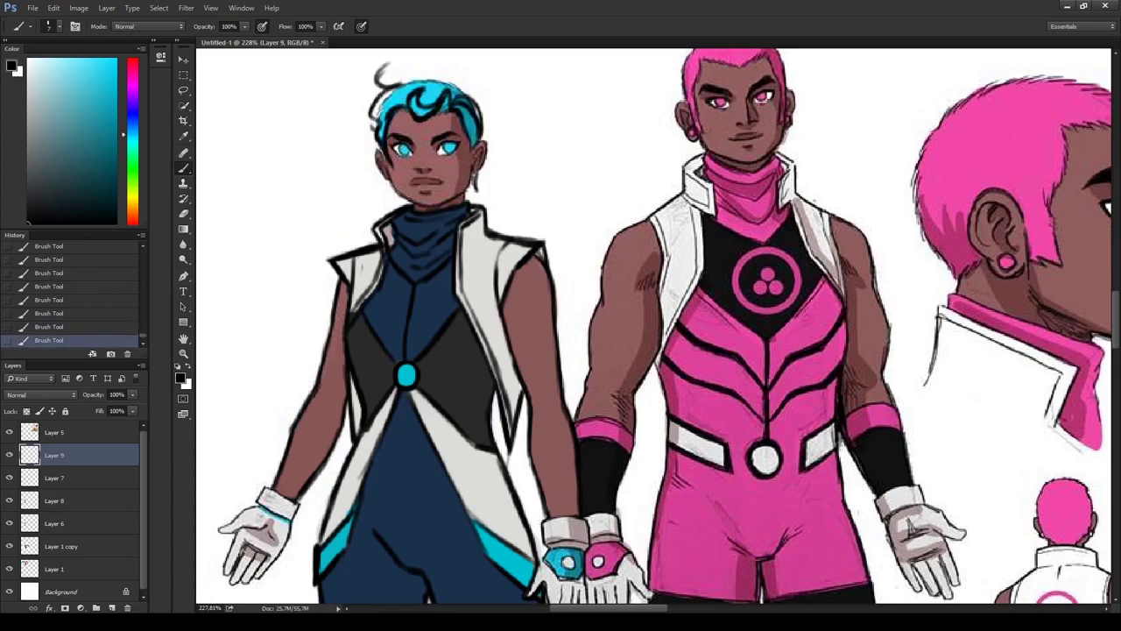
left_click_drag(450, 72, 405, 80)
key("ctrl+alt+z")
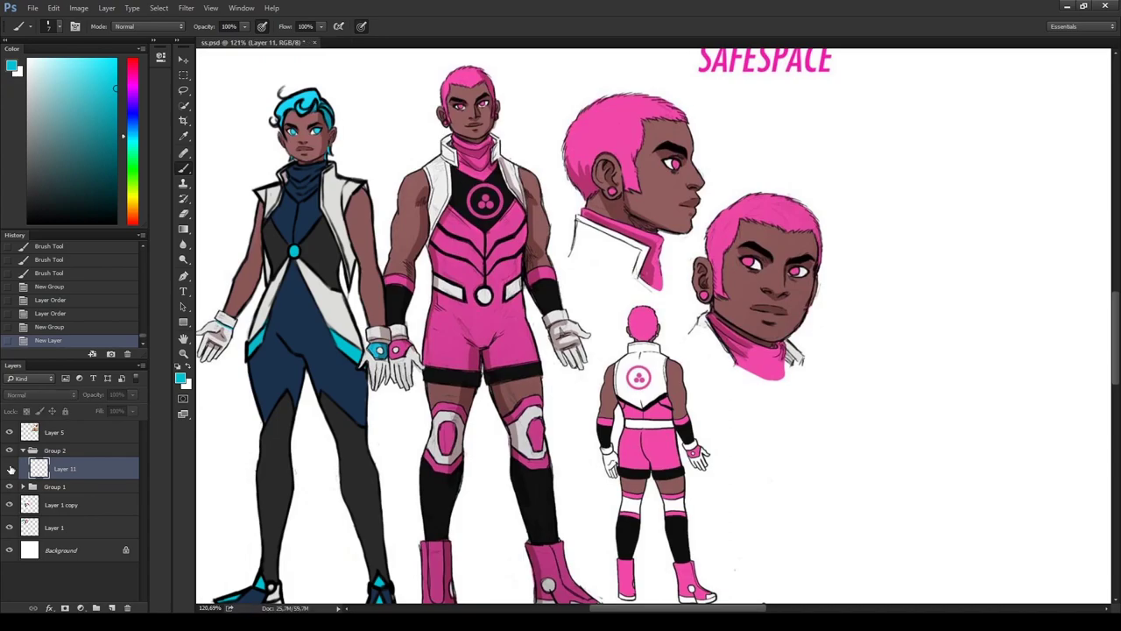
- Ink one front edge of the pink-haired figure's open jacket on Layer 12, from collar to pointed tail
scroll(462, 120, "up", 3)
key("p")
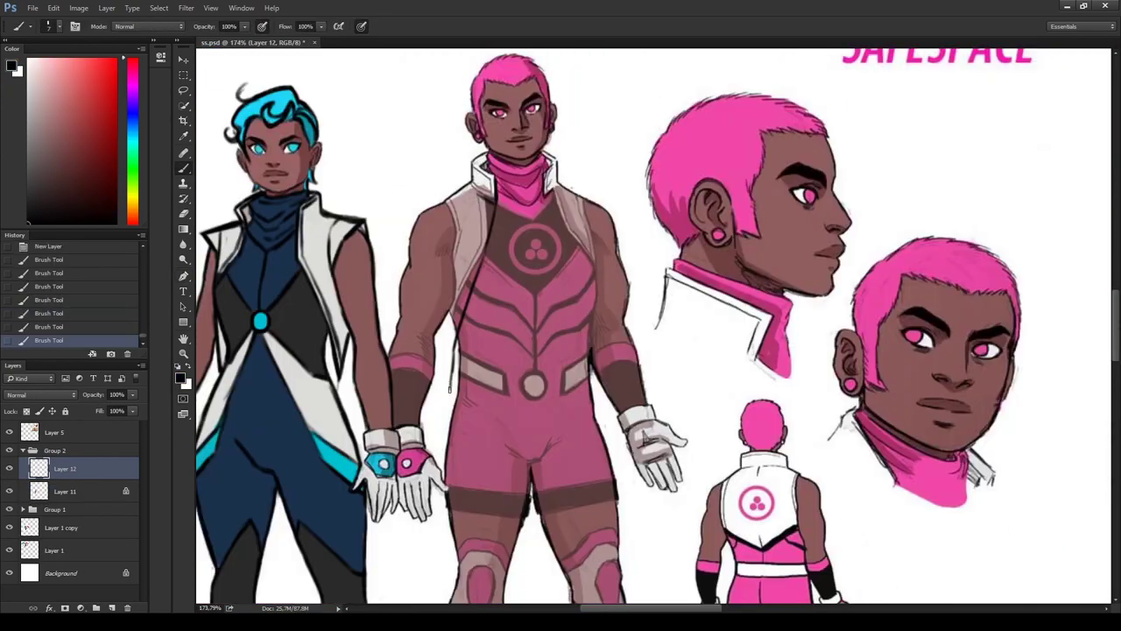
key("ctrl+alt+z")
key("ctrl+alt+z")
key("ctrl+shift+z")
key("ctrl+shift+z")
key("ctrl+alt+z")
key("ctrl+alt+z")
key("ctrl+shift+z")
key("ctrl+shift+z")
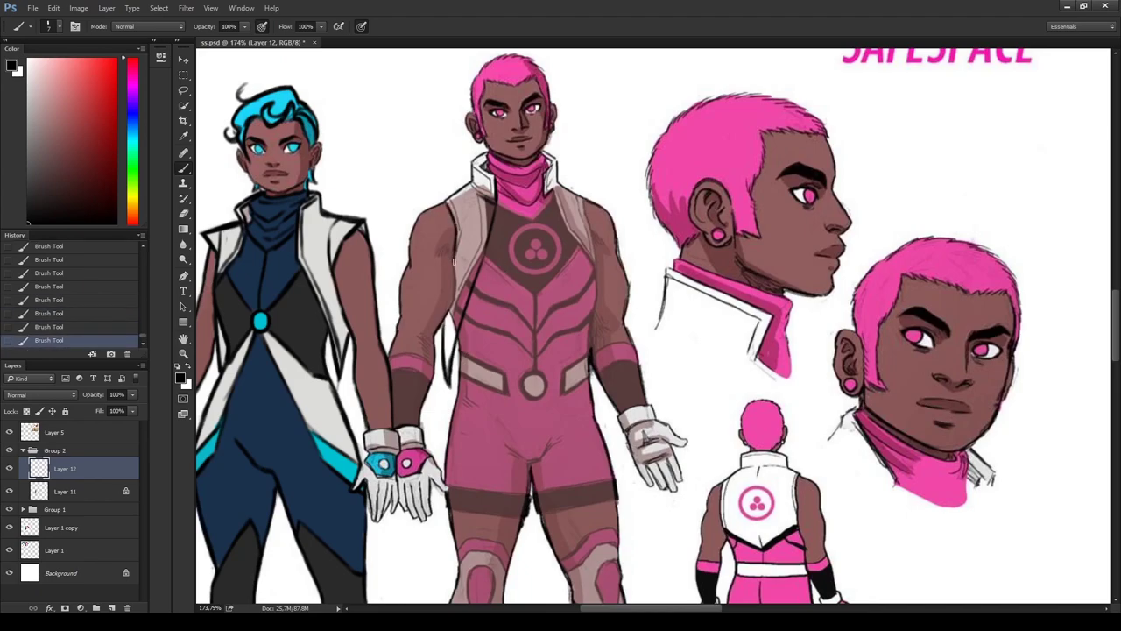
left_click_drag(488, 227, 453, 333)
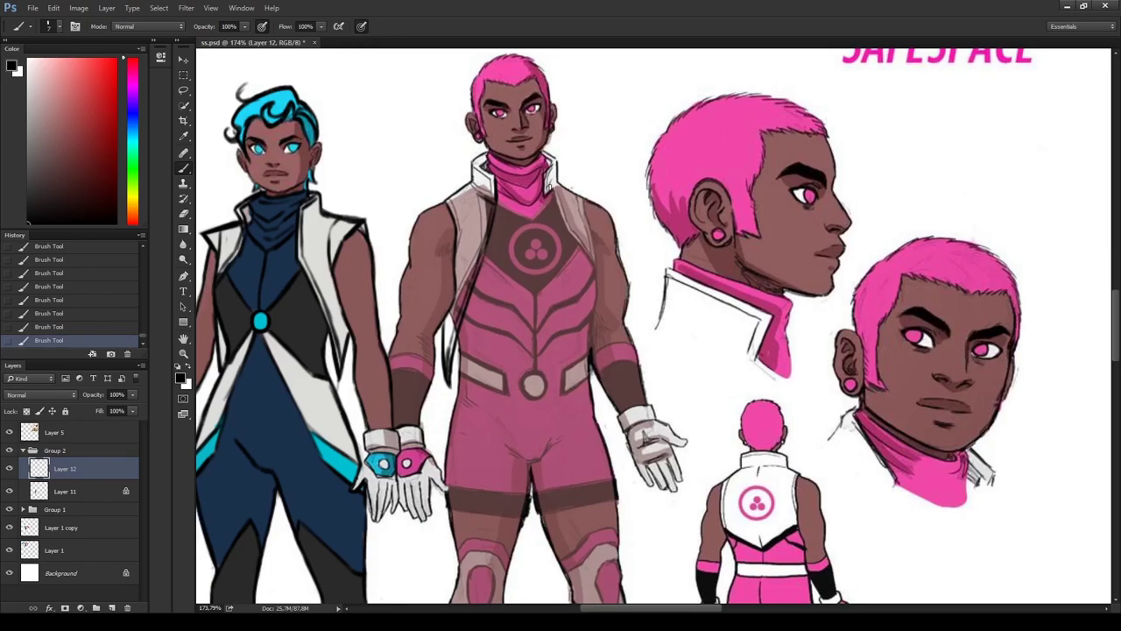
- Ink the jacket's opposite front edge from the collar to the hip, along with its shoulder line
scroll(565, 172, "up", 5)
mouse_move(529, 185)
left_mouse_down()
mouse_move(577, 285)
mouse_move(610, 413)
mouse_move(606, 464)
left_mouse_up()
left_click_drag(616, 312, 610, 427)
left_click_drag(596, 221, 615, 321)
mouse_move(542, 223)
left_mouse_down()
mouse_move(599, 326)
mouse_move(609, 420)
left_mouse_up()
scroll(574, 201, "down", 5)
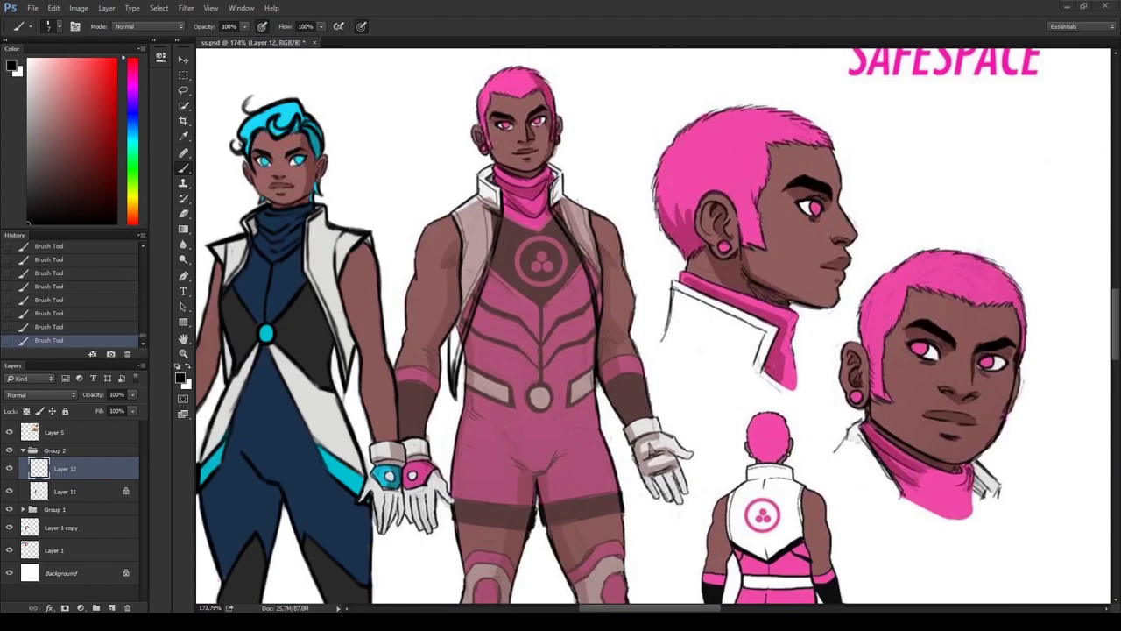
scroll(535, 272, "up", 4)
left_click_drag(578, 153, 619, 194)
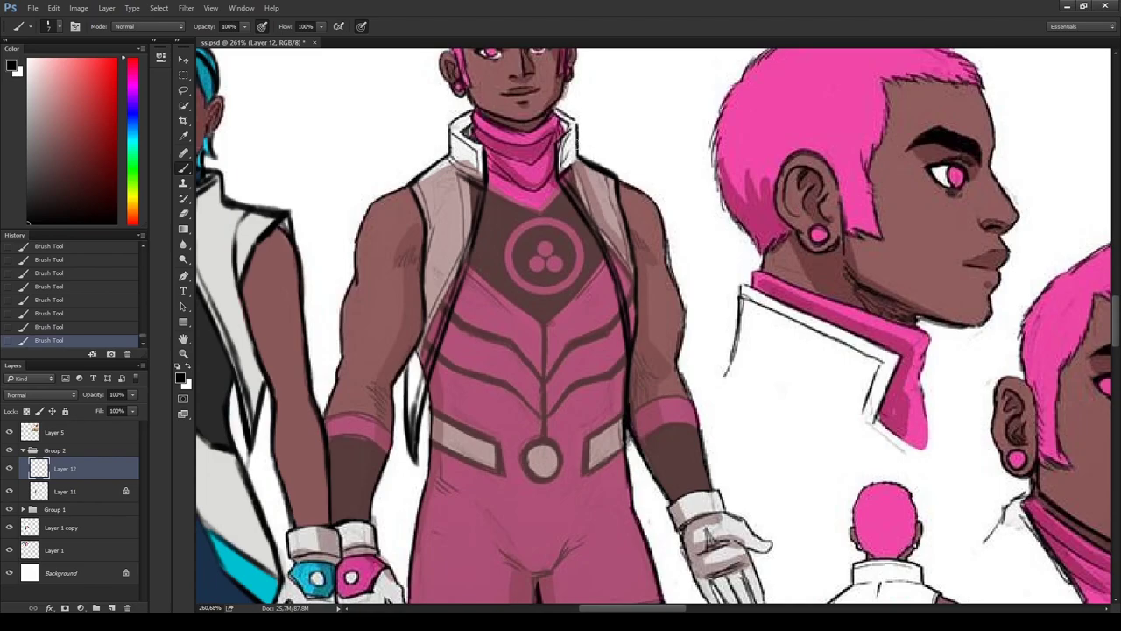
- Draw a large oval across the pink-haired figure's torso and a loose flared sleeve over one shoulder
scroll(543, 279, "down", 12)
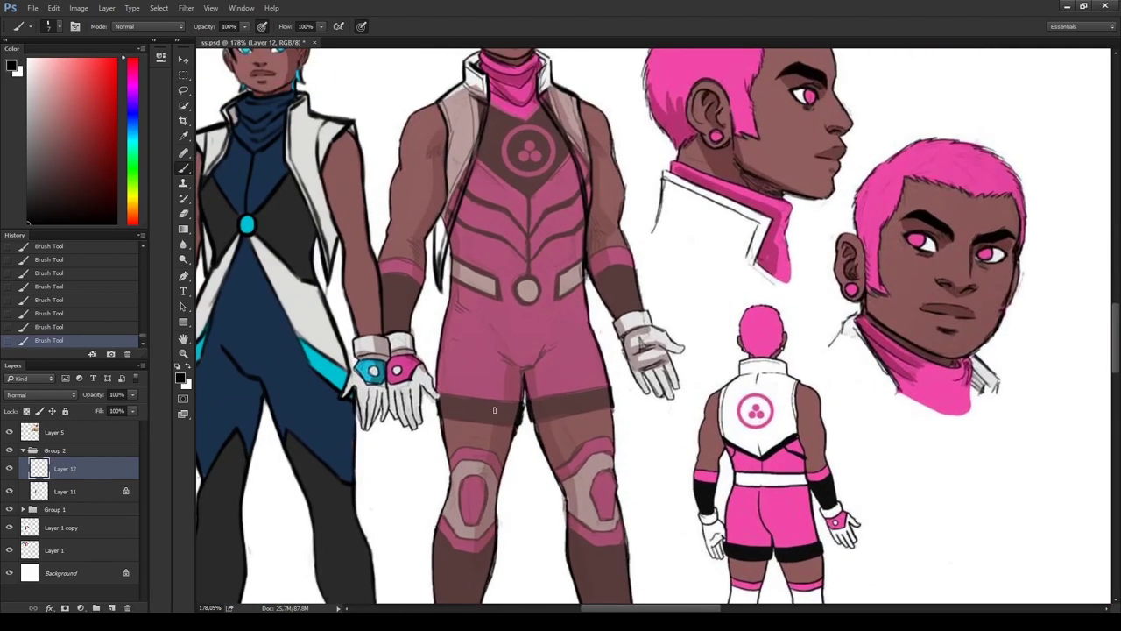
scroll(486, 368, "up", 5)
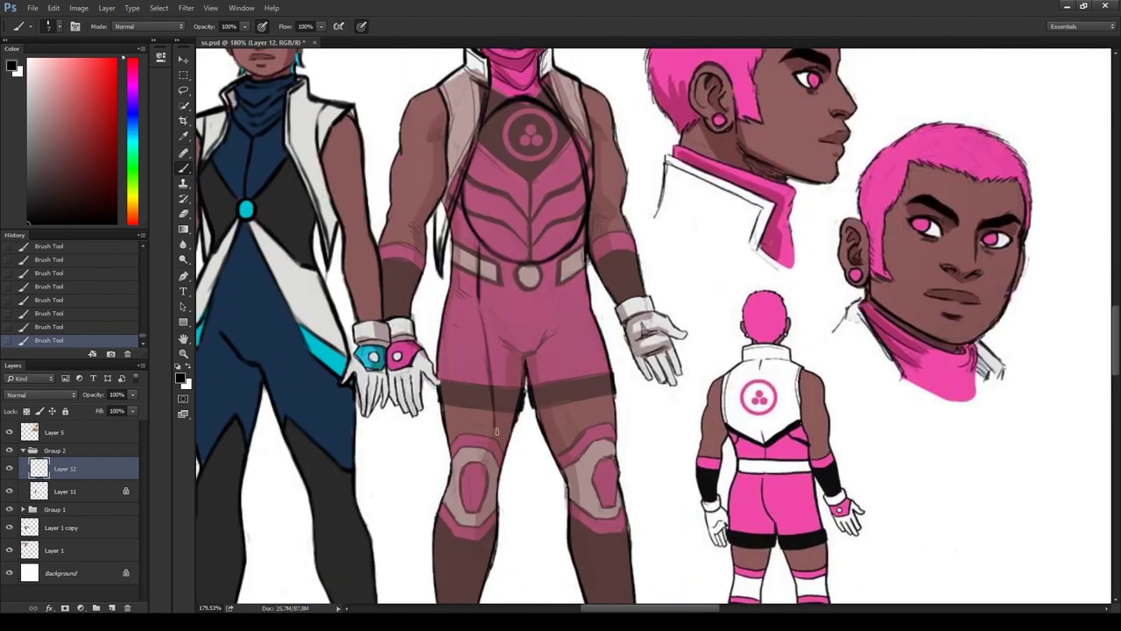
scroll(487, 368, "down", 8)
scroll(486, 367, "up", 5)
scroll(633, 227, "up", 3)
mouse_move(602, 238)
left_mouse_down()
mouse_move(571, 246)
mouse_move(525, 294)
mouse_move(541, 311)
mouse_move(530, 323)
mouse_move(557, 312)
left_mouse_up()
left_click_drag(585, 268, 601, 314)
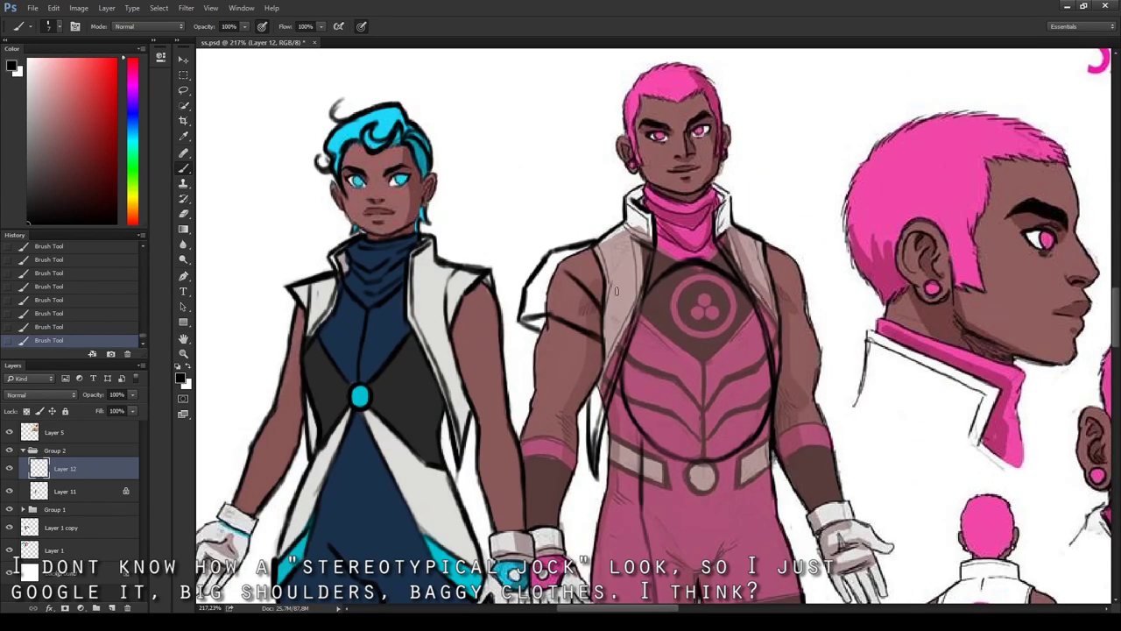
- Examine the original character sheet and the jock reference photos beside the redesign
scroll(561, 266, "down", 8)
scroll(786, 145, "up", 3)
scroll(786, 145, "down", 1)
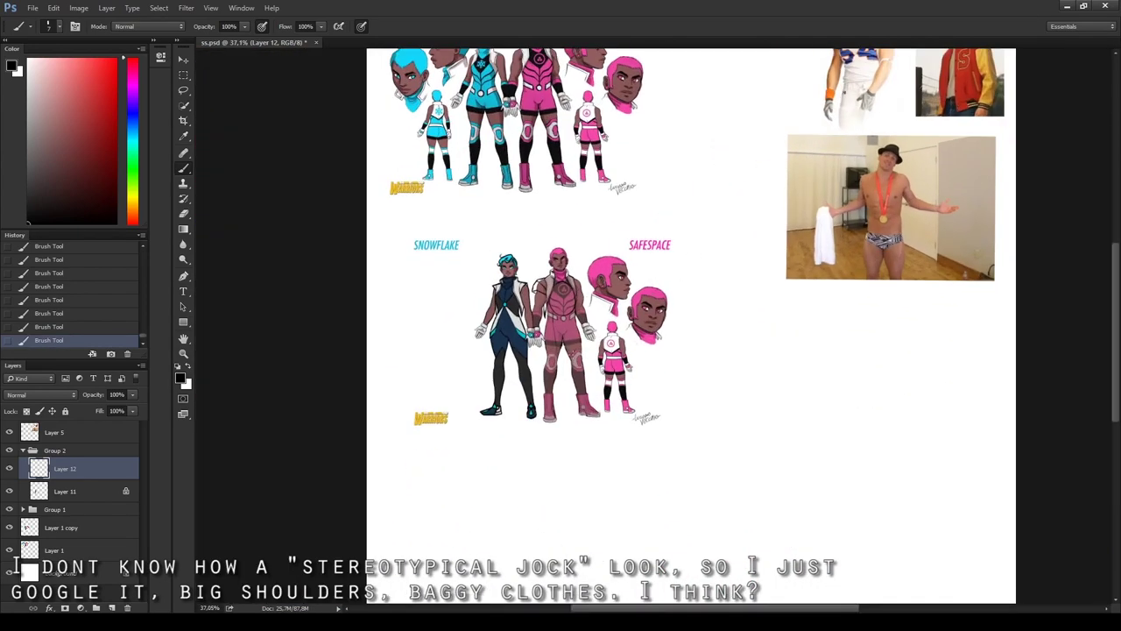
scroll(786, 145, "up", 2)
scroll(717, 217, "down", 1)
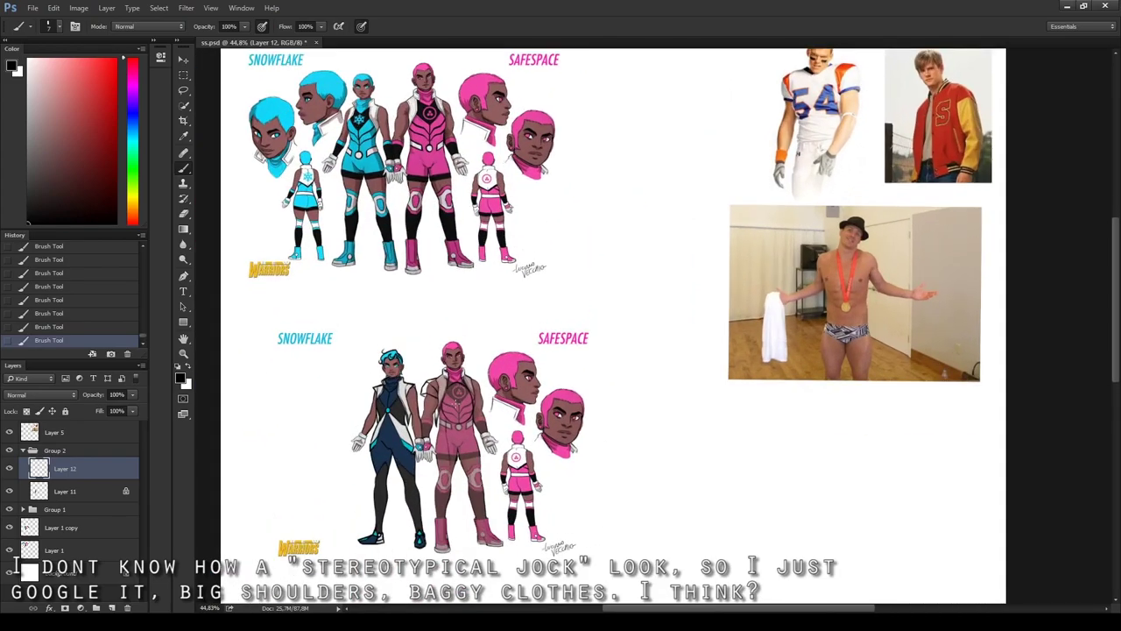
scroll(914, 93, "up", 4)
scroll(914, 93, "down", 3)
scroll(434, 280, "up", 8)
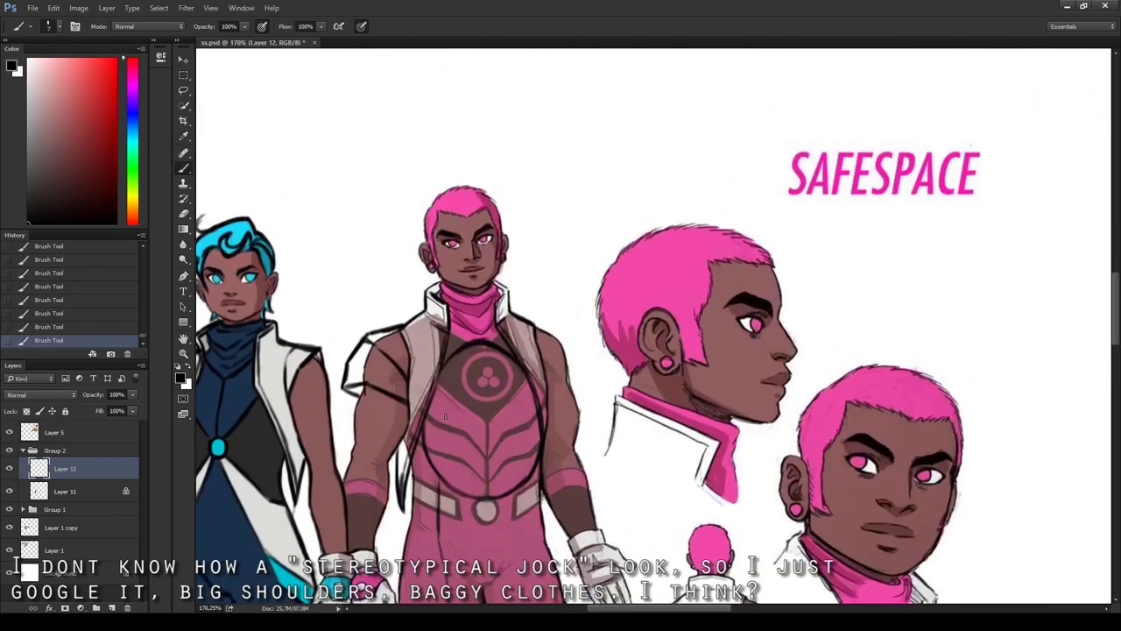
- Erase the lower arc of the torso oval and sketch trouser lines around the thigh
key("e")
mouse_move(432, 285)
left_mouse_down()
mouse_move(505, 344)
mouse_move(559, 279)
left_mouse_up()
key("b")
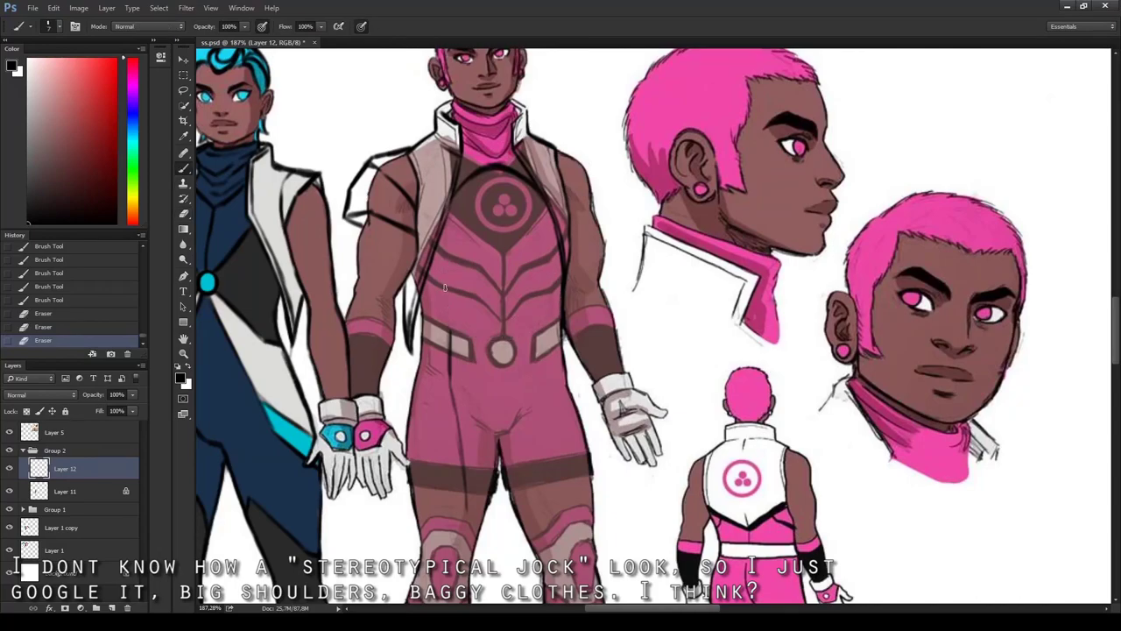
scroll(497, 477, "down", 2)
scroll(496, 479, "up", 2)
mouse_move(442, 469)
left_mouse_down()
mouse_move(440, 427)
mouse_move(440, 442)
mouse_move(484, 469)
mouse_move(487, 408)
left_mouse_up()
mouse_move(503, 366)
left_mouse_down()
mouse_move(444, 398)
mouse_move(466, 466)
left_mouse_up()
- Make the Layer 11 body base fully opaque and draw a baggy cuffed trouser leg on Layer 12
scroll(473, 438, "down", 4)
left_click(66, 490)
scroll(414, 360, "up", 2)
left_click(66, 469)
left_click_drag(386, 333, 373, 480)
key("ctrl+alt+z")
key("ctrl+alt+z")
key("ctrl+alt+z")
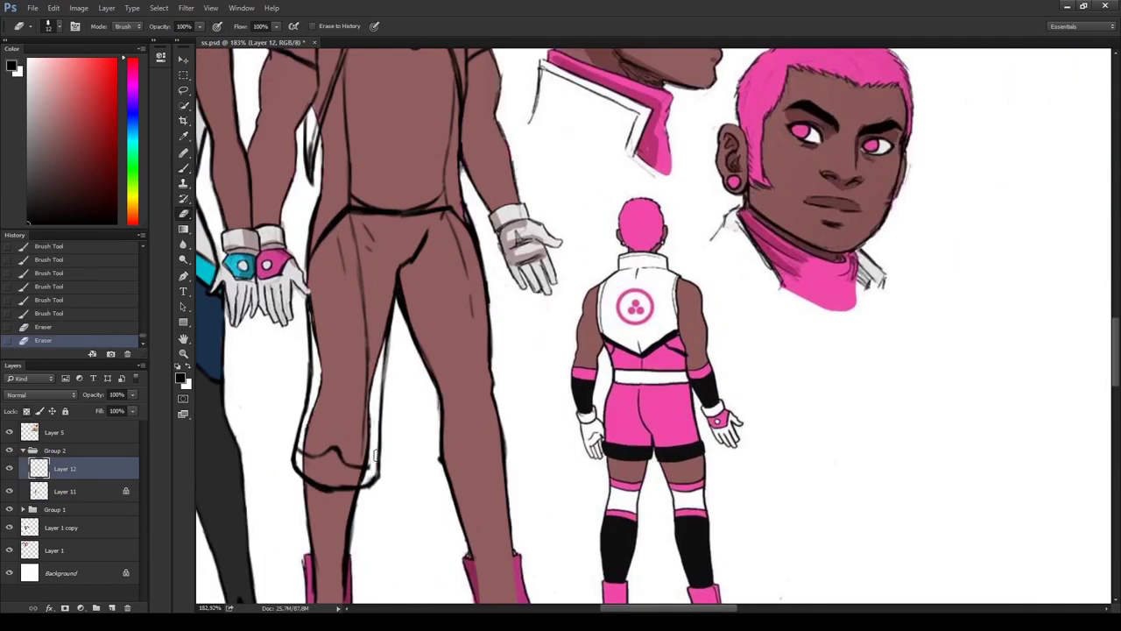
- Paste the blue and red varsity jacket photo on a new layer and place it near the other references
scroll(371, 301, "down", 5)
scroll(663, 263, "up", 1)
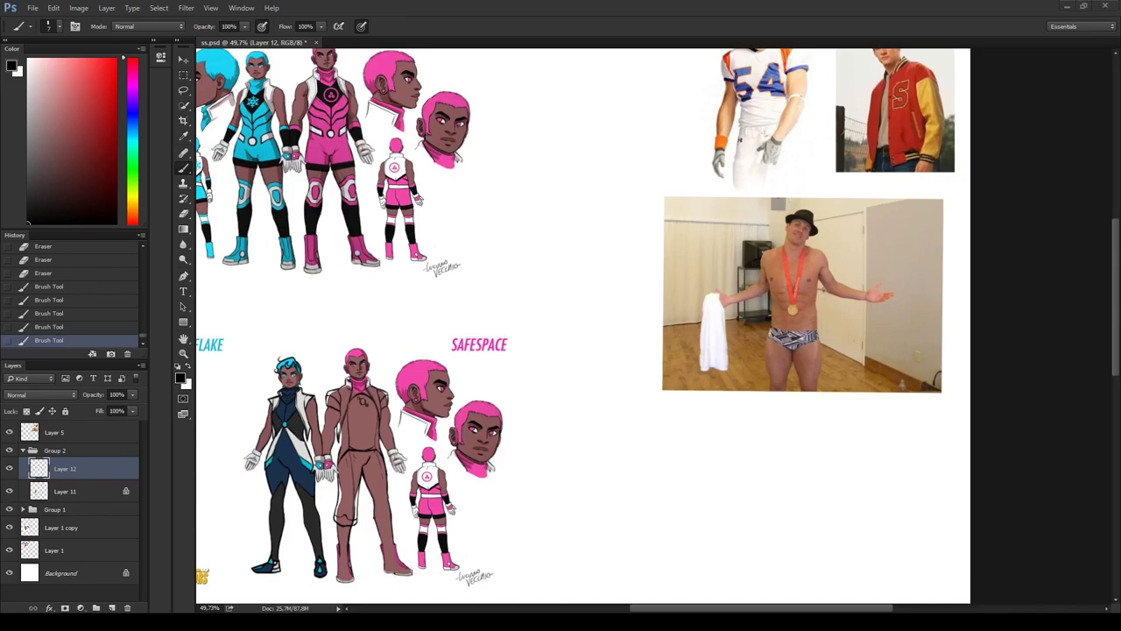
key("ctrl+shift+alt+n")
key("ctrl+v")
key("v")
left_click_drag(654, 325, 582, 281)
scroll(343, 499, "up", 3)
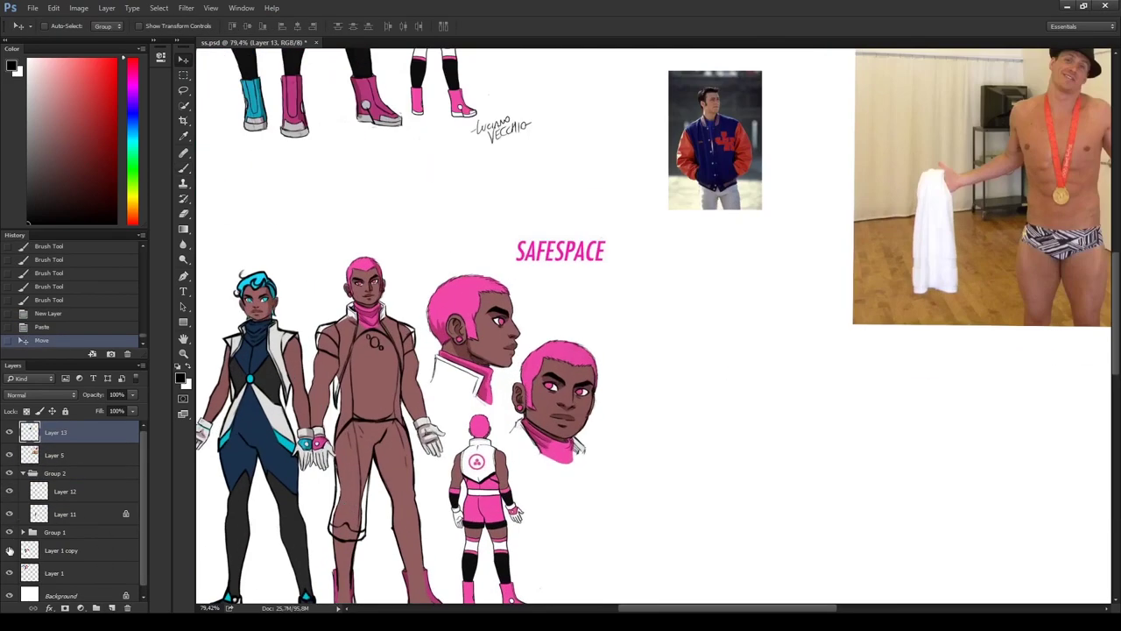
- Erase the baggy trouser leg and its cuff from Layer 12
left_click(183, 211)
mouse_move(331, 499)
left_mouse_down()
mouse_move(363, 539)
mouse_move(333, 481)
mouse_move(334, 508)
left_mouse_up()
key("b")
scroll(336, 533, "up", 3)
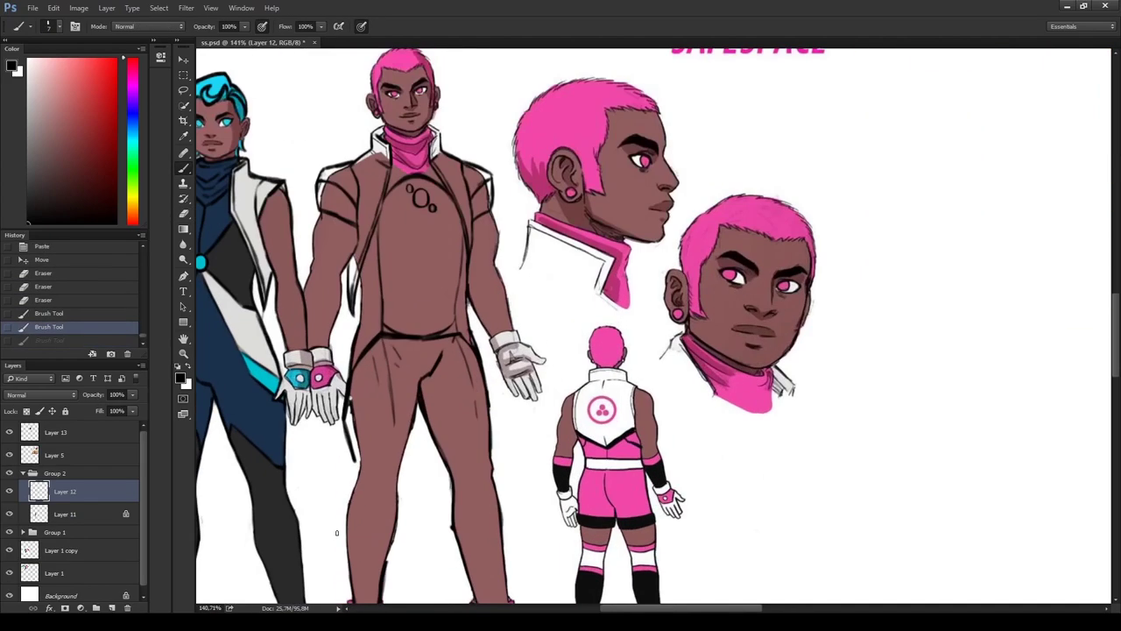
- Ink a slimmer trouser leg down to the ankle and add small circles down the front of the shoe
left_click_drag(353, 463, 352, 508)
scroll(350, 491, "down", 3)
left_click_drag(351, 288, 349, 368)
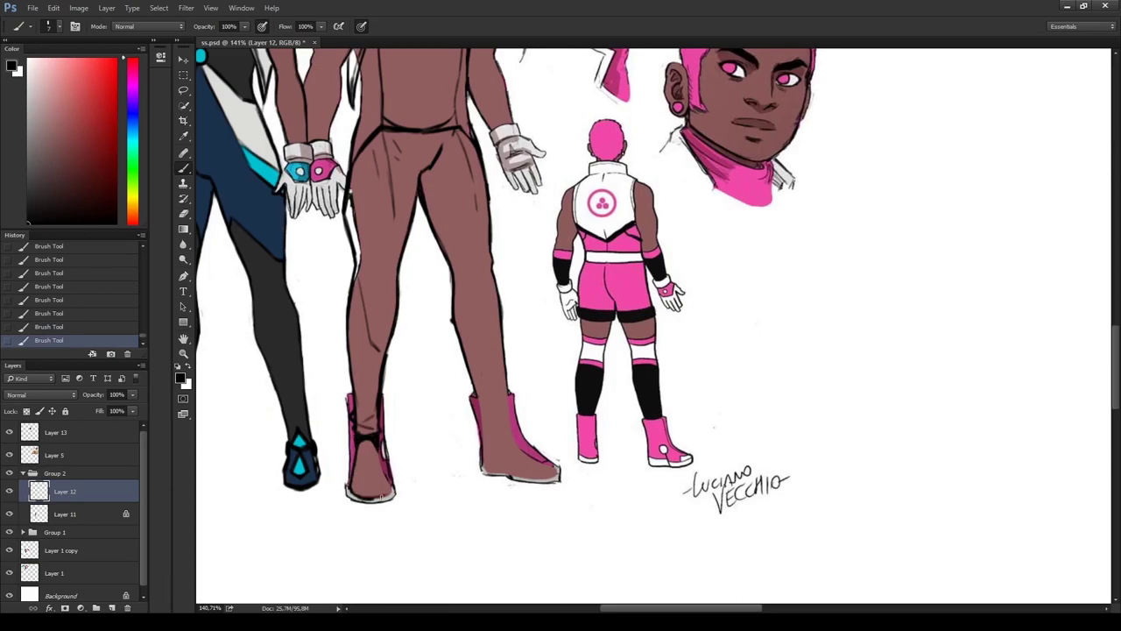
mouse_move(365, 441)
left_mouse_down()
mouse_move(379, 443)
mouse_move(364, 461)
left_mouse_up()
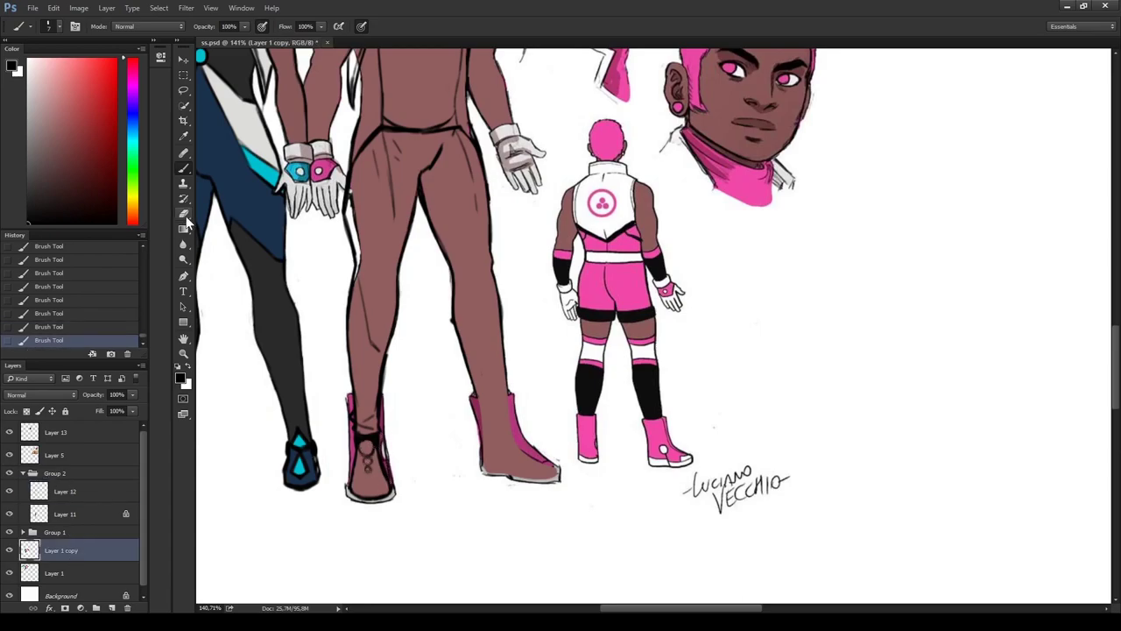
- Erase the original pink boot around Safespace's front-facing foot on Layer 1 copy and ink the new shoe's outline on Layer 12
key("e")
left_click_drag(390, 398, 385, 465)
mouse_move(346, 390)
left_mouse_down()
mouse_move(368, 500)
mouse_move(383, 438)
left_mouse_up()
key("b")
mouse_move(352, 475)
left_mouse_down()
mouse_move(365, 492)
mouse_move(386, 489)
left_mouse_up()
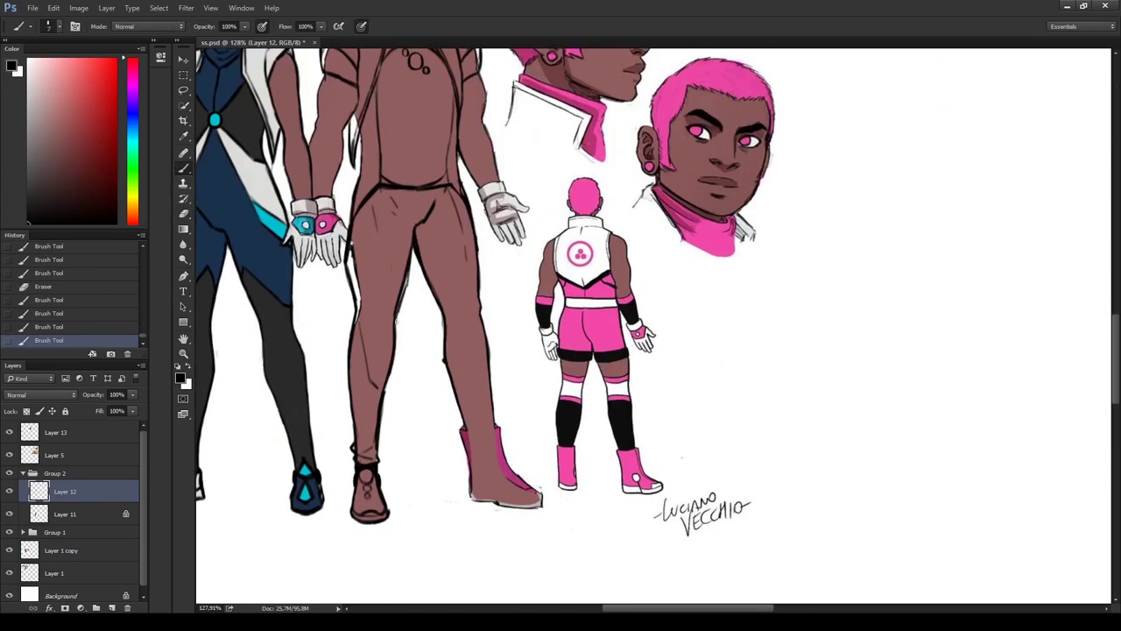
- Ink the fold lines around the crotch and the looser outlines of both trouser thighs on Layer 12
left_click_drag(403, 280, 401, 307)
mouse_move(410, 216)
left_mouse_down()
mouse_move(451, 175)
mouse_move(442, 194)
left_mouse_up()
key("e")
key("b")
left_click_drag(415, 251, 435, 307)
left_click_drag(478, 217, 481, 291)
key("e")
key("b")
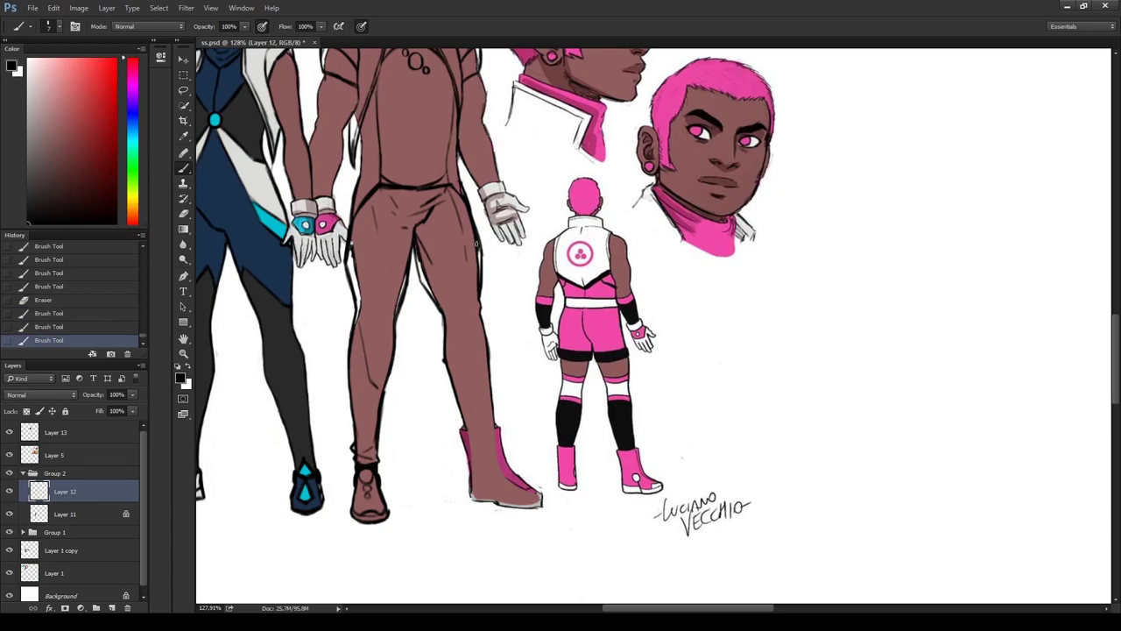
- Ink the second trouser leg's folds and ankle cuff, and add a small circle at the shoe's ankle
left_click_drag(461, 412, 468, 450)
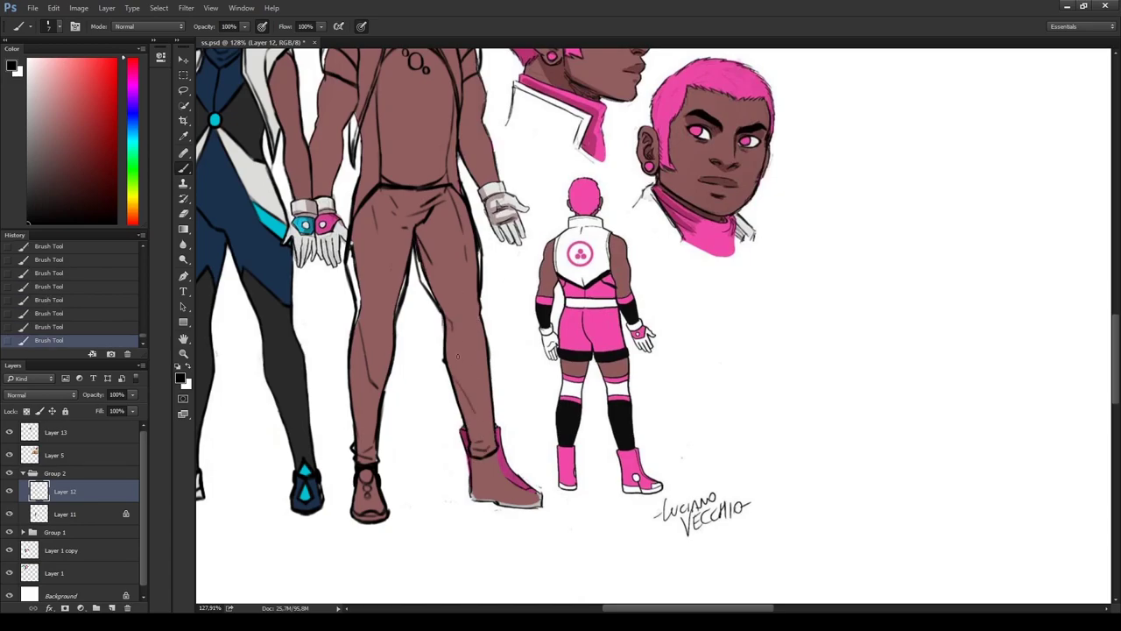
scroll(486, 253, "up", 3)
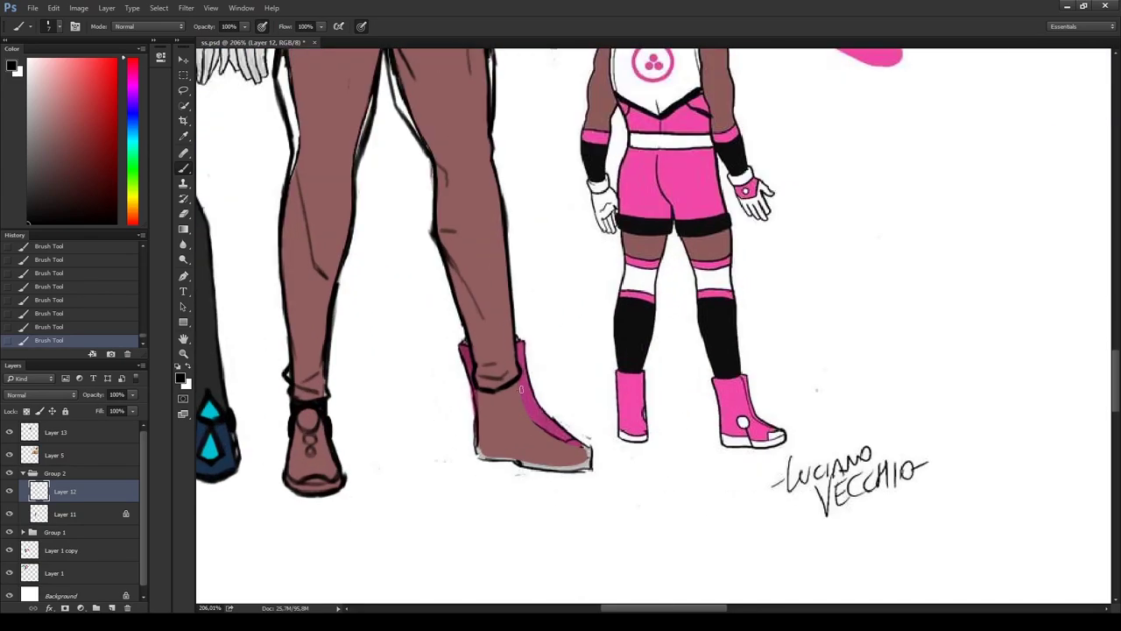
left_click_drag(505, 413, 500, 414)
scroll(505, 412, "down", 5)
scroll(321, 483, "up", 4)
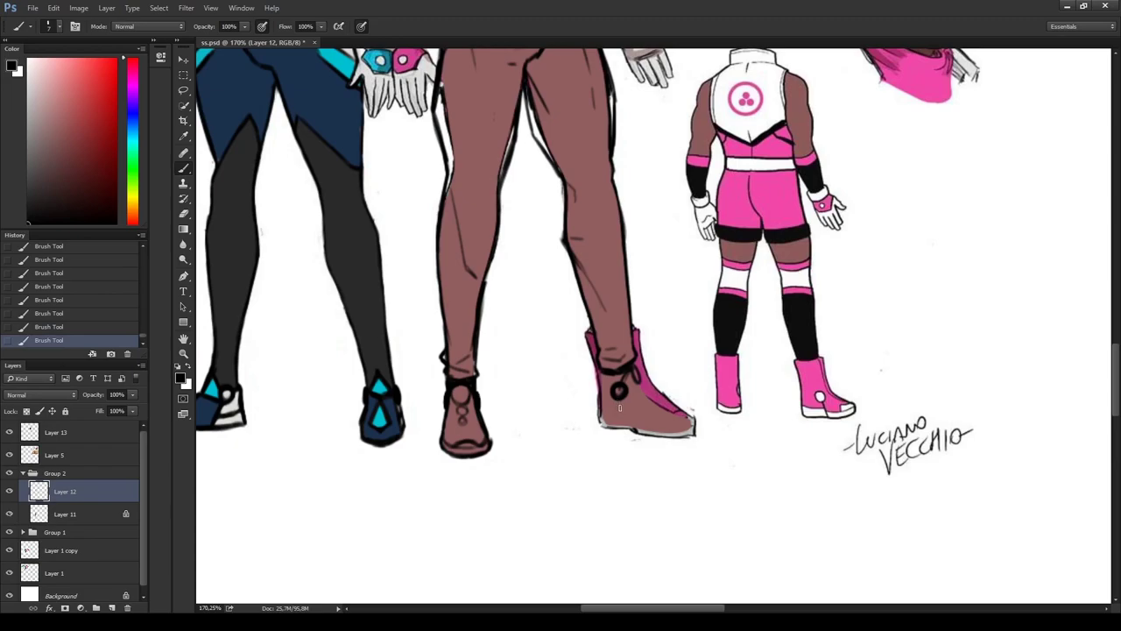
- Ink the side-turned shoe with a heel panel, a sole line and a pointed toe outline
key("e")
key("b")
left_click_drag(600, 412, 622, 415)
mouse_move(598, 366)
left_mouse_down()
mouse_move(600, 391)
mouse_move(634, 428)
mouse_move(695, 419)
left_mouse_up()
left_click_drag(639, 377, 686, 415)
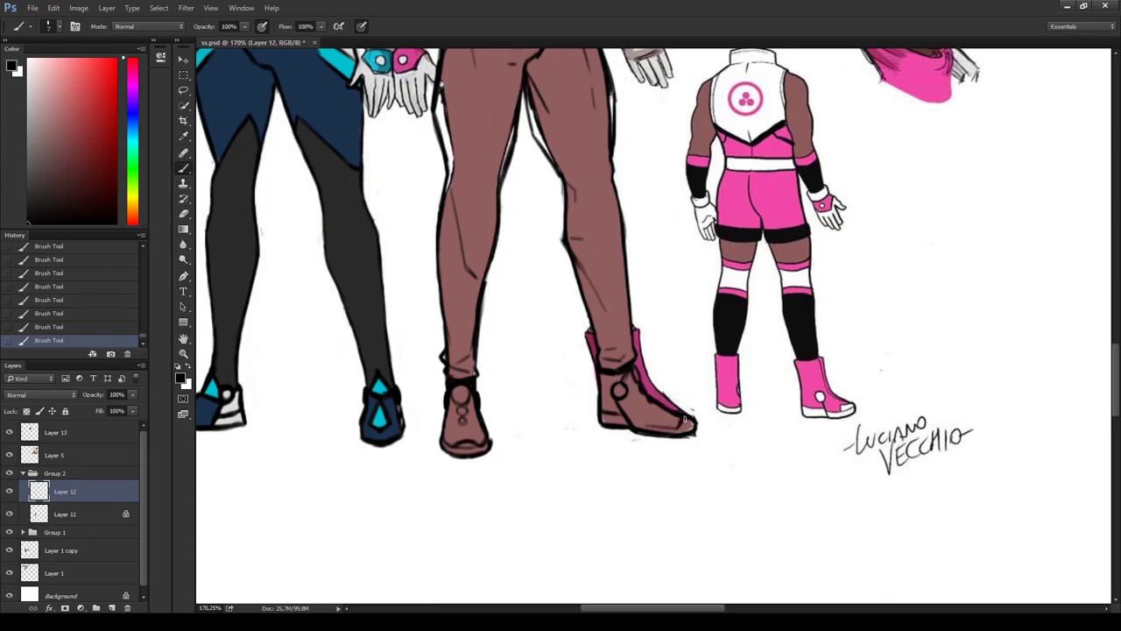
- Erase the remaining original pink boot around the side-turned shoe on Layer 1 copy
scroll(680, 428, "down", 5)
scroll(613, 421, "up", 3)
key("e")
mouse_move(574, 386)
left_mouse_down()
mouse_move(631, 464)
mouse_move(629, 377)
left_mouse_up()
key("h")
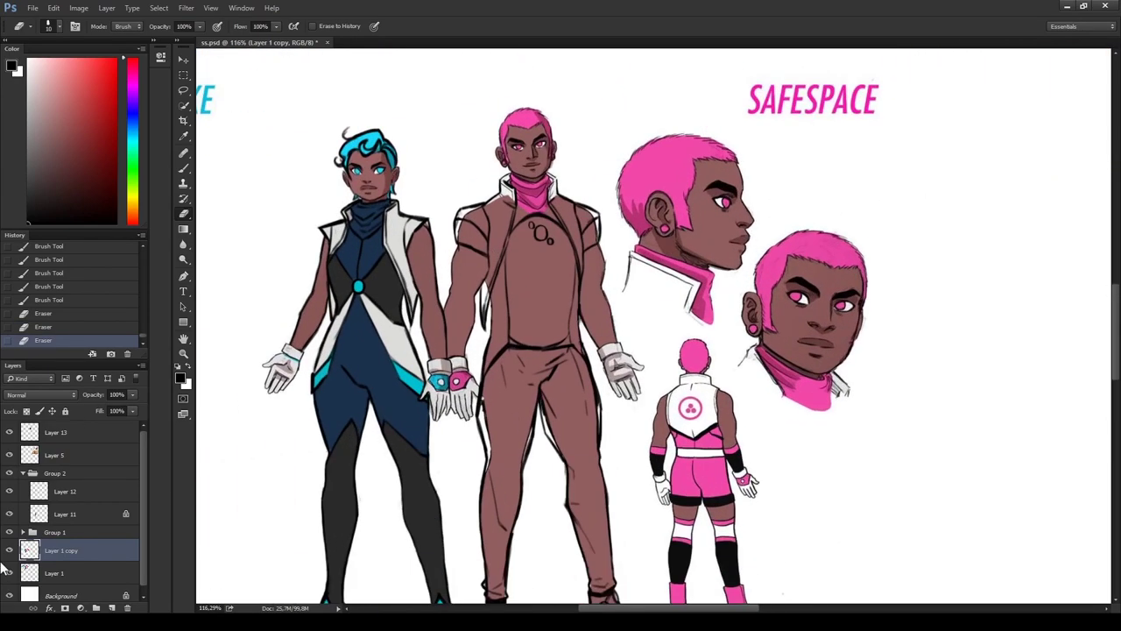
- Ink the jacket's raised collar around Safespace's scarf on Layer 12
left_click(65, 490)
scroll(569, 212, "up", 3)
key("b")
left_click_drag(462, 189, 484, 214)
left_click_drag(541, 185, 552, 209)
mouse_move(494, 185)
left_mouse_down()
mouse_move(501, 198)
mouse_move(533, 192)
mouse_move(487, 163)
mouse_move(516, 162)
left_mouse_up()
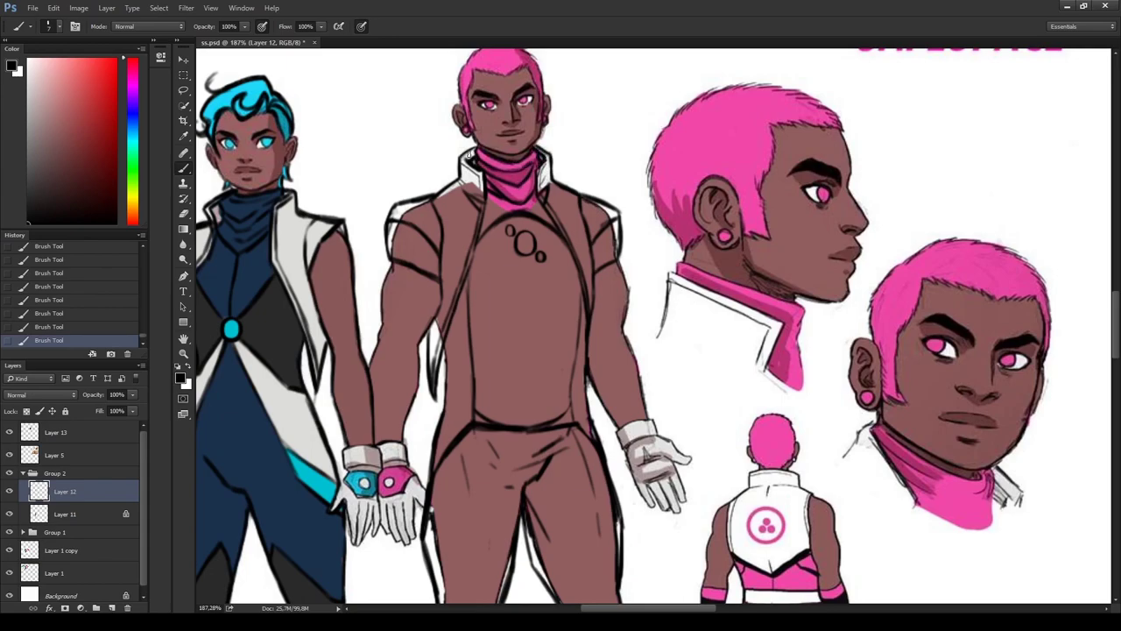
scroll(603, 229, "down", 5)
scroll(455, 252, "up", 4)
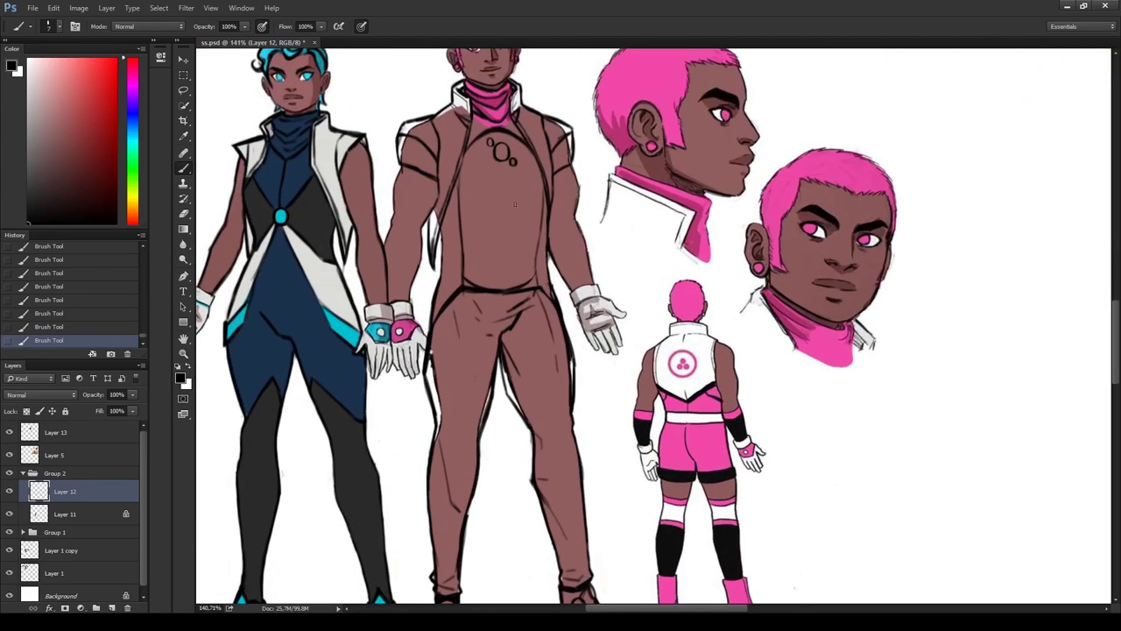
- Erase the heavy waist hem and redraw thinner side seams where Safespace's top meets the trousers
key("e")
mouse_move(489, 290)
left_mouse_down()
mouse_move(529, 295)
mouse_move(550, 275)
left_mouse_up()
key("b")
left_click_drag(461, 278, 445, 305)
left_click_drag(426, 242, 478, 256)
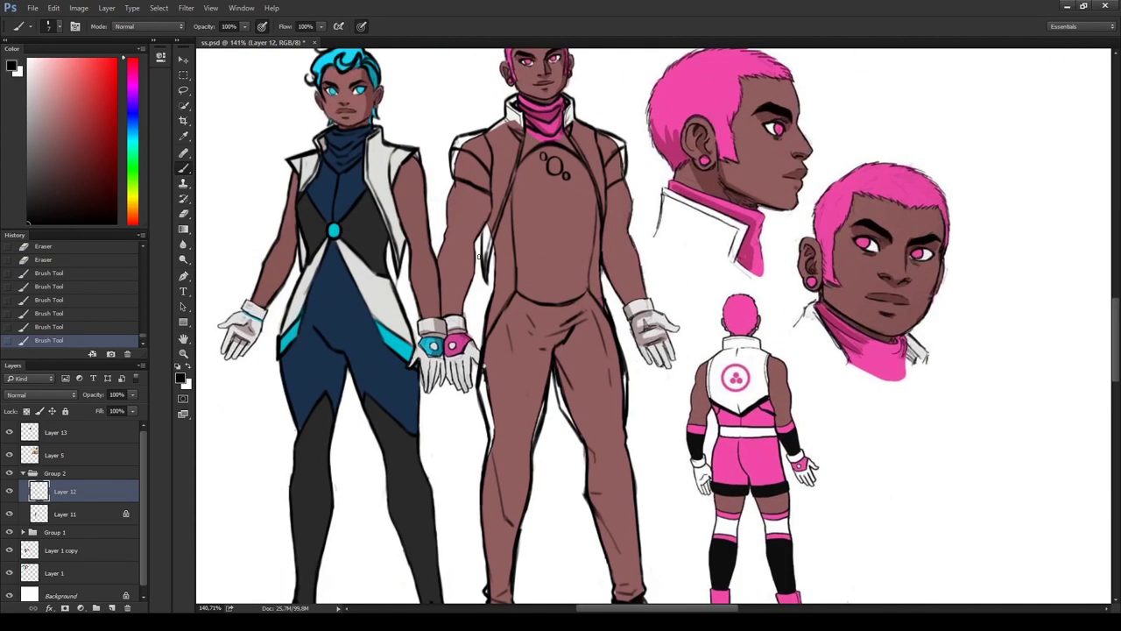
- Move the three-circle emblem from Safespace's chest down to the belly and clear the stray lines around it
left_click(10, 491)
left_click(10, 514)
key("e")
left_click_drag(554, 251, 577, 277)
key("l")
mouse_move(545, 147)
left_mouse_down()
mouse_move(560, 254)
mouse_move(575, 260)
left_mouse_up()
key("ctrl+d")
scroll(573, 254, "down", 2)
mouse_move(554, 203)
left_mouse_down()
mouse_move(579, 235)
mouse_move(563, 247)
mouse_move(582, 280)
mouse_move(571, 230)
left_mouse_up()
key("ctrl+d")
- Ink a vertical centre seam down the torso panel and short diagonal lines below the emblem
key("b")
scroll(585, 199, "up", 2)
left_click_drag(569, 229, 573, 254)
left_click_drag(564, 200, 572, 263)
left_click_drag(566, 228, 573, 275)
scroll(570, 263, "down", 3)
scroll(569, 263, "up", 2)
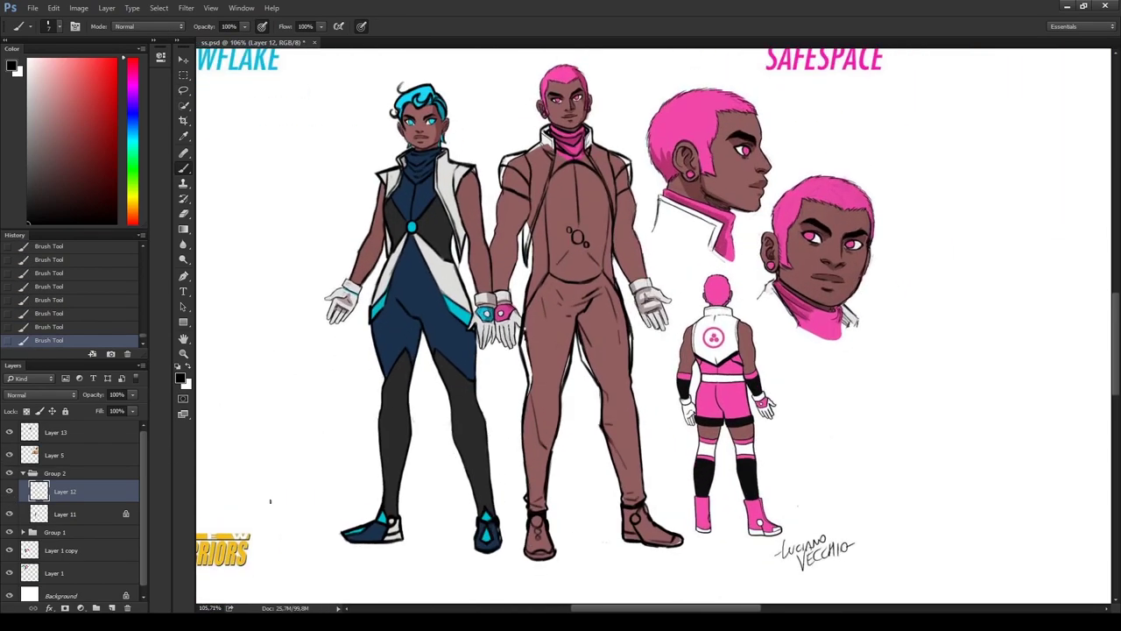
- Add a new layer beneath the line art and paint Safespace's jacket in Snowflake's light grey with a larger brush
left_click(66, 513)
key("ctrl+shift+alt+n")
left_click(464, 211, "alt")
key("bracketright")
key("bracketright")
key("bracketright")
mouse_move(543, 138)
left_mouse_down()
mouse_move(547, 186)
mouse_move(531, 176)
left_mouse_up()
left_click_drag(536, 238, 498, 141)
left_click_drag(587, 131, 632, 209)
left_click_drag(545, 132, 548, 170)
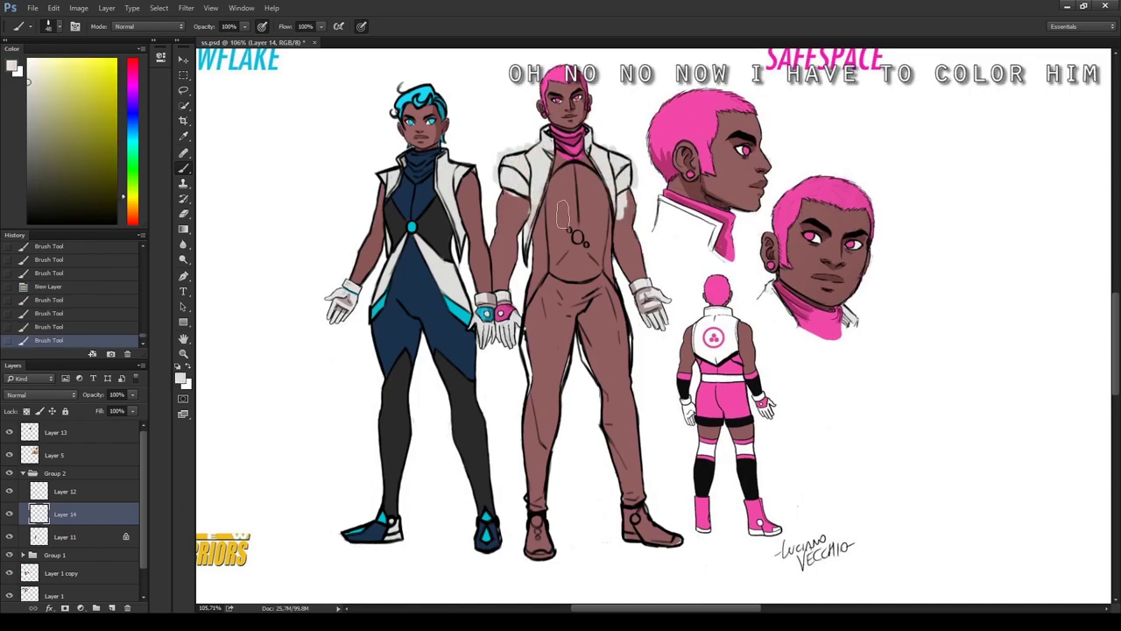
- Paint Safespace's scarf purple on Layer 14
left_click(570, 144, "alt")
left_click(65, 122)
mouse_move(561, 131)
left_mouse_down()
mouse_move(580, 158)
mouse_move(596, 154)
left_mouse_up()
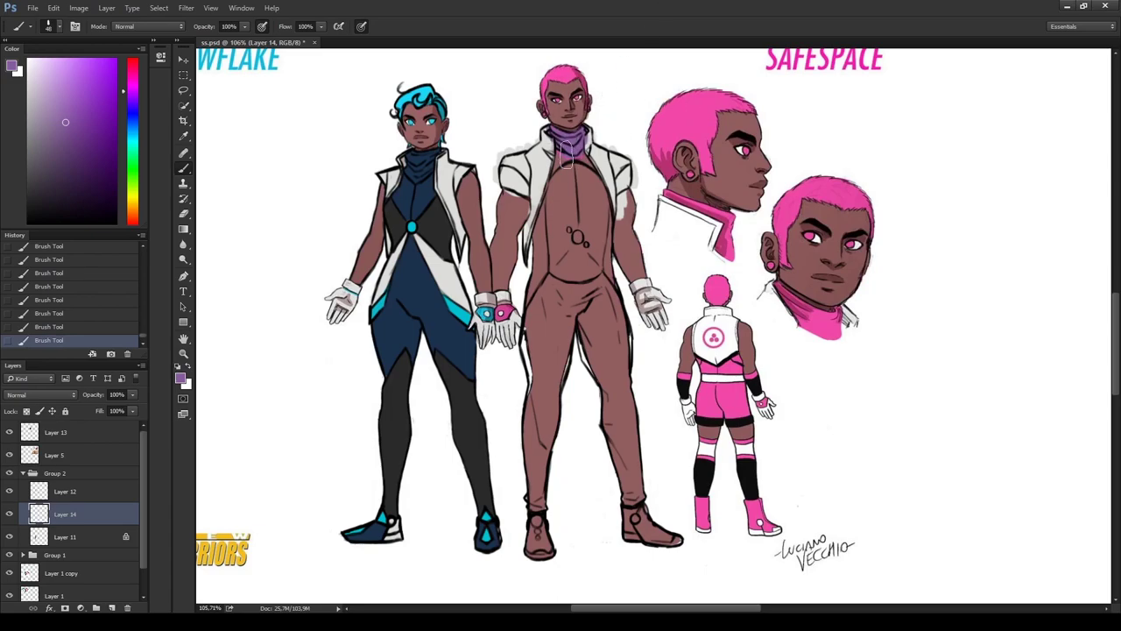
- Add a new layer at the top of Group 1 and paint Snowflake's irises dark purple
scroll(420, 100, "up", 4)
left_click(428, 127, "ctrl")
key("ctrl+shift+alt+n")
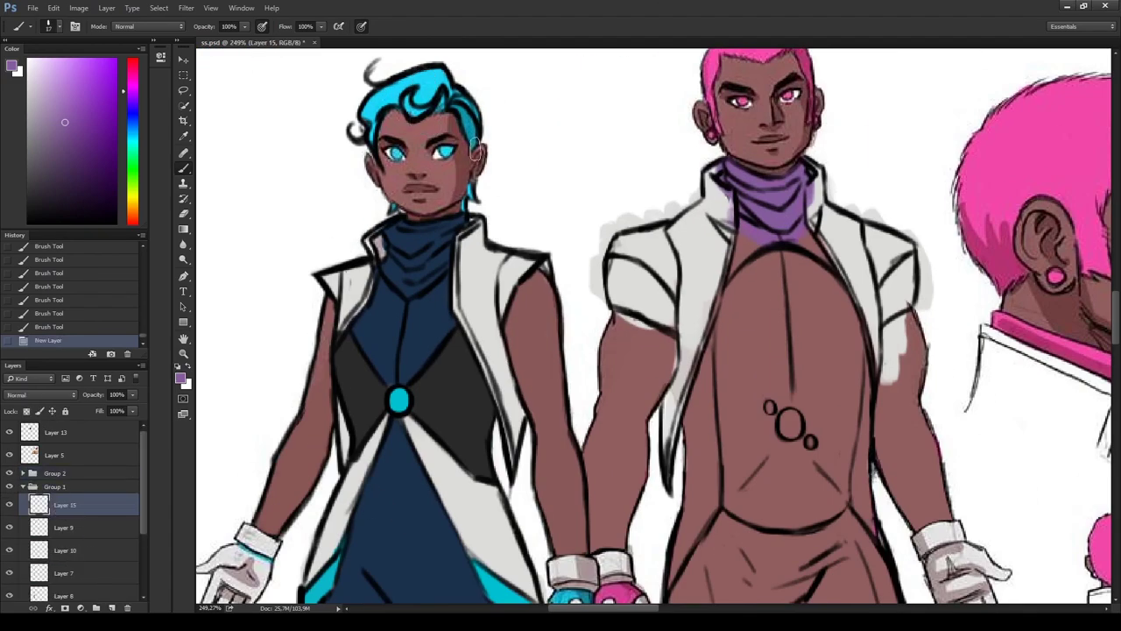
left_click_drag(443, 149, 447, 154)
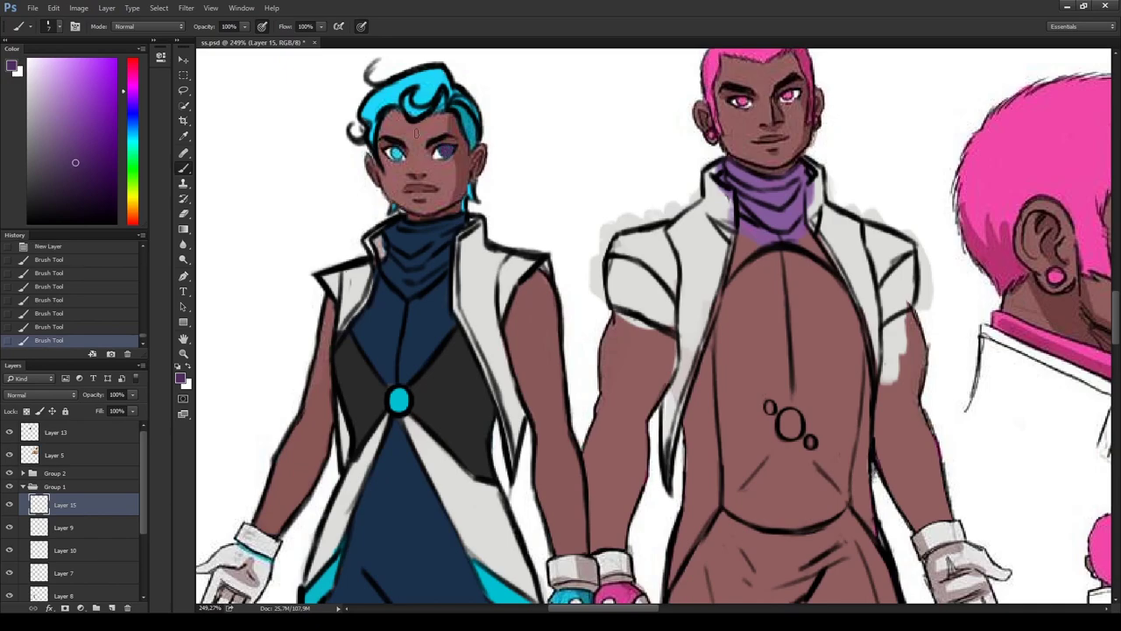
left_click(447, 154, "alt")
left_click(447, 153, "alt")
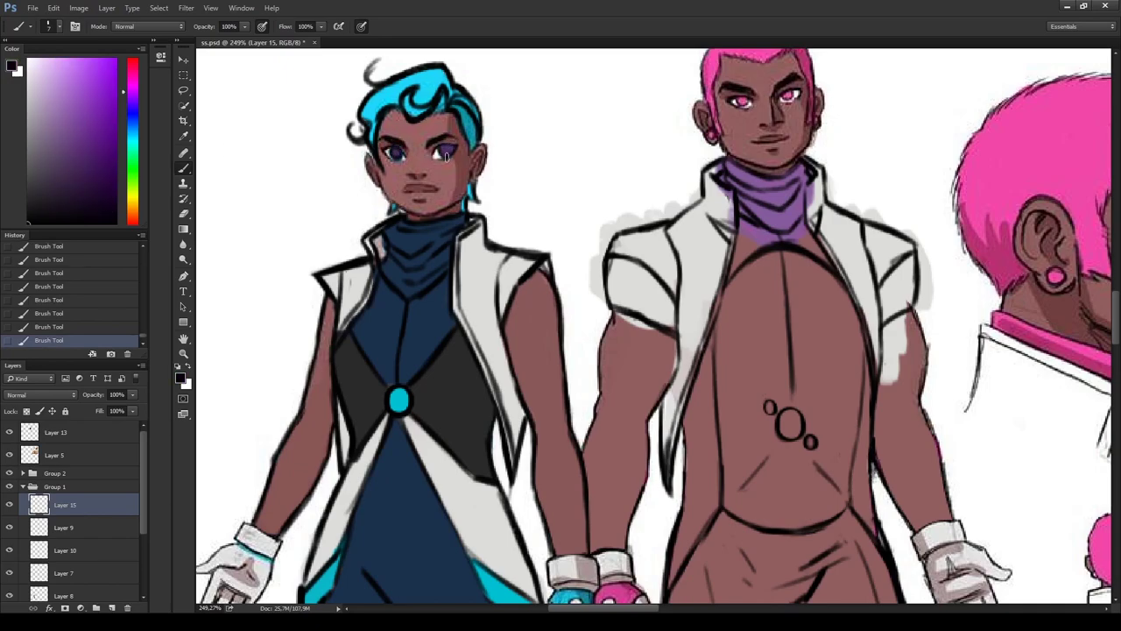
- Touch up Snowflake's eyes and the area beside the ear with colours sampled from the face
key("ctrl+0")
scroll(462, 183, "up", 5)
left_click_drag(490, 191, 485, 180)
left_click(483, 180, "alt")
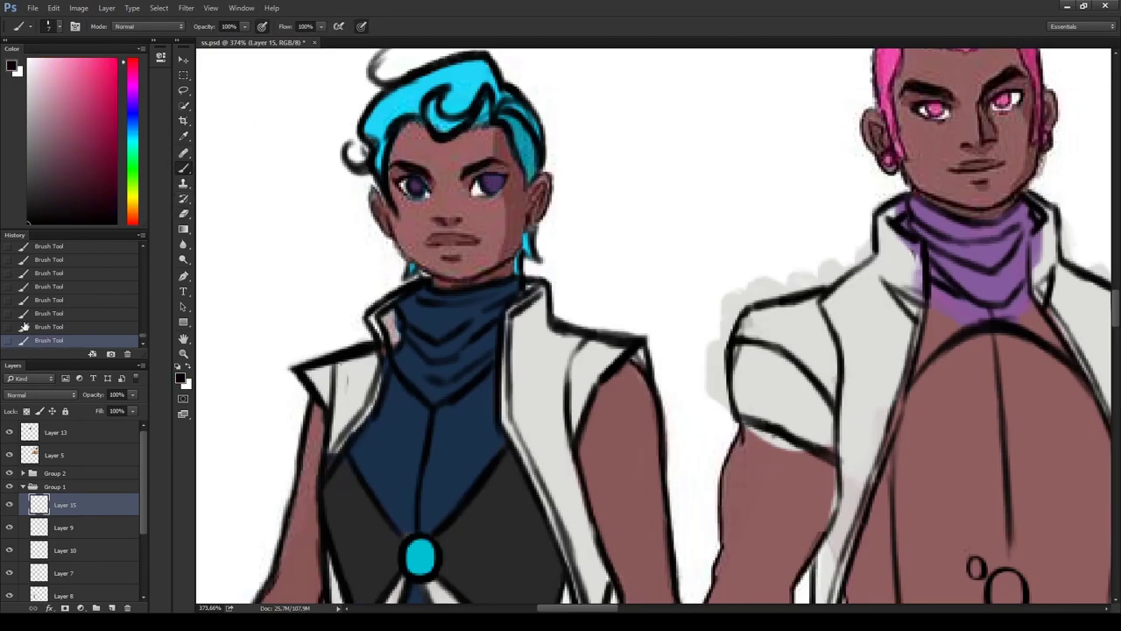
scroll(502, 182, "down", 5)
scroll(377, 182, "up", 6)
left_click(376, 182, "alt")
left_click_drag(377, 183, 375, 191)
scroll(377, 184, "down", 5)
scroll(377, 184, "up", 1)
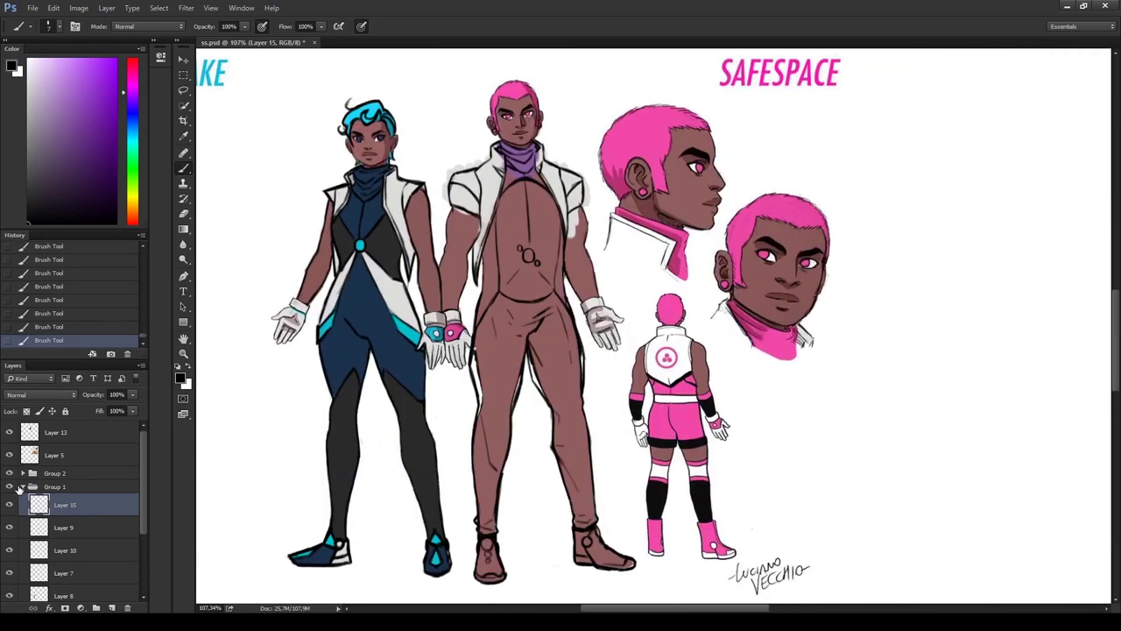
- Add a new layer for Safespace's face and paint the irises with Snowflake's dark purple
left_click(23, 485)
left_click(23, 474)
left_click(39, 496)
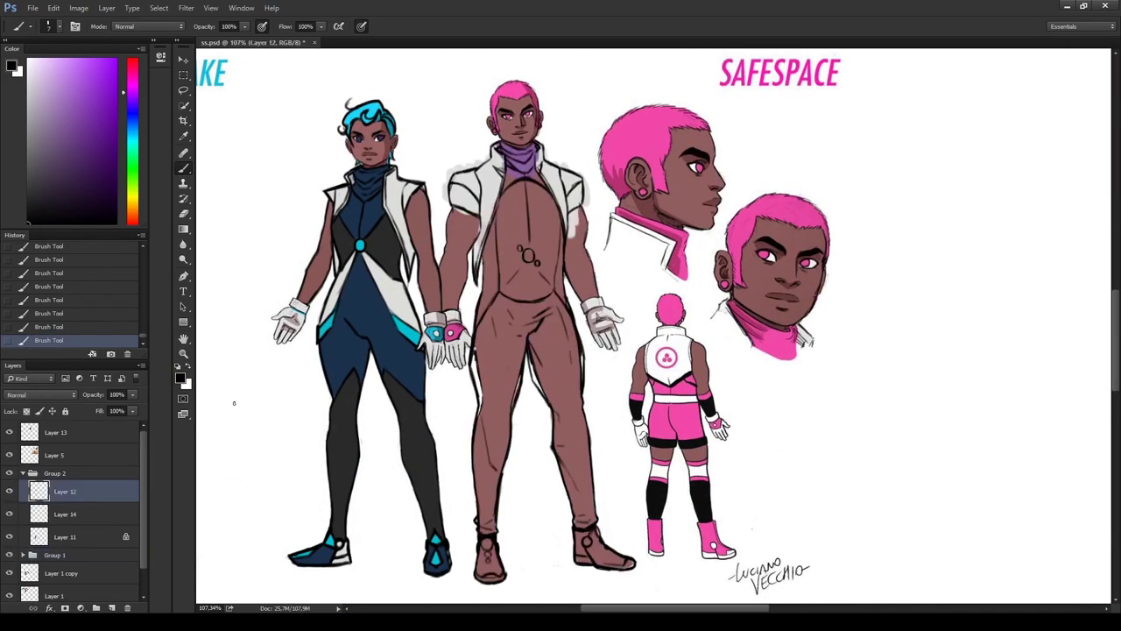
scroll(522, 102, "up", 4)
scroll(876, 289, "down", 1)
left_click(674, 160, "alt")
scroll(674, 160, "up", 3)
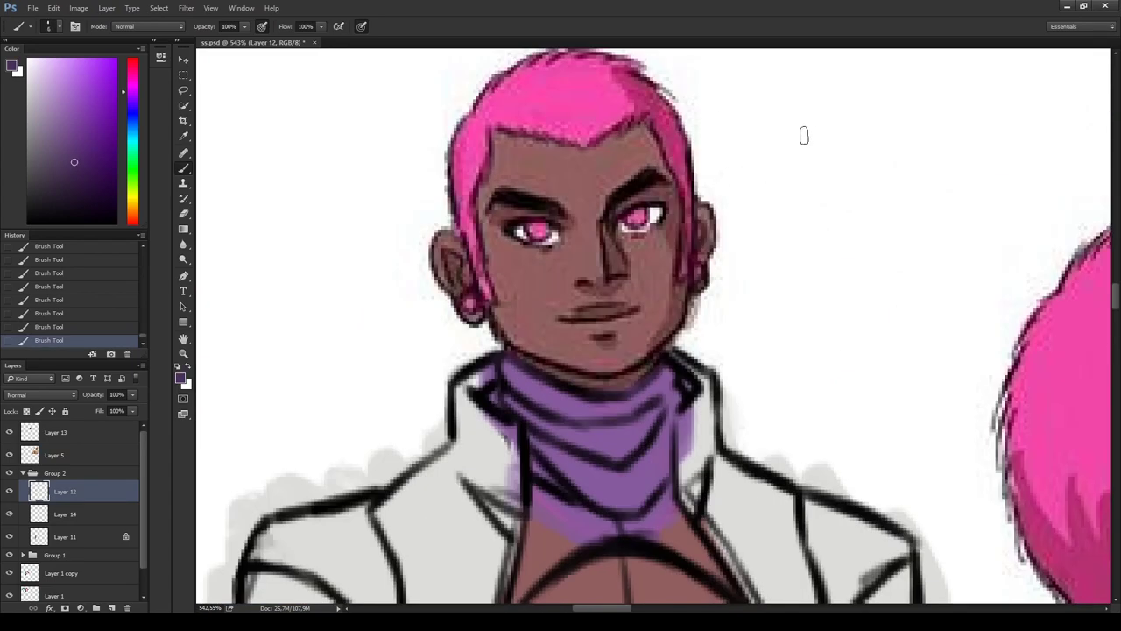
key("ctrl+shift+alt+n")
left_click_drag(551, 226, 548, 229)
left_click(684, 191, "alt")
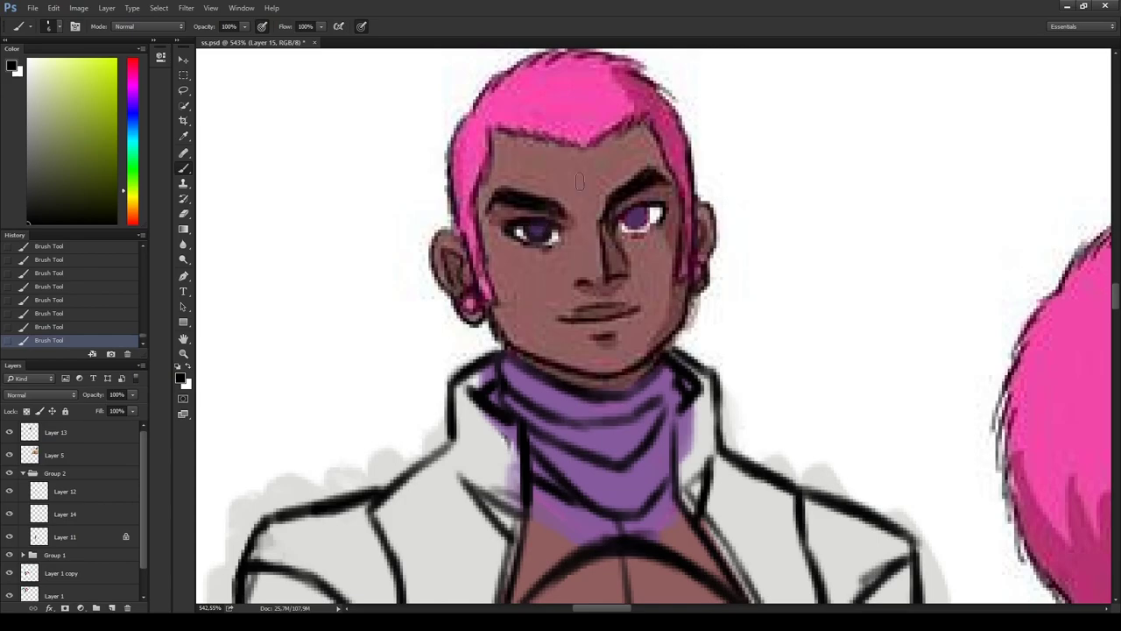
- Repaint Safespace's scarf in a deeper purple on Layer 14 and fill the side panels of the top with it
scroll(624, 217, "down", 5)
left_click(8, 432)
left_click(9, 432)
left_click(9, 454)
left_click(9, 455)
left_click(65, 513)
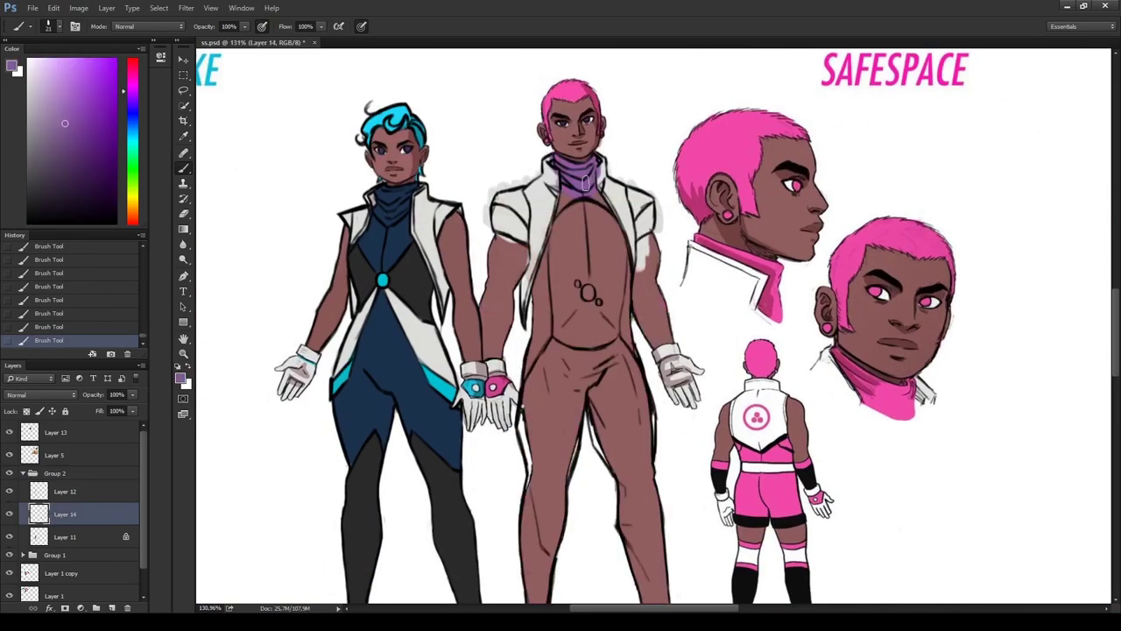
left_click(589, 181, "alt")
left_click_drag(594, 172, 566, 167)
key("ctrl+z")
left_click_drag(545, 249, 535, 359)
mouse_move(627, 309)
left_mouse_down()
mouse_move(629, 340)
mouse_move(626, 263)
left_mouse_up()
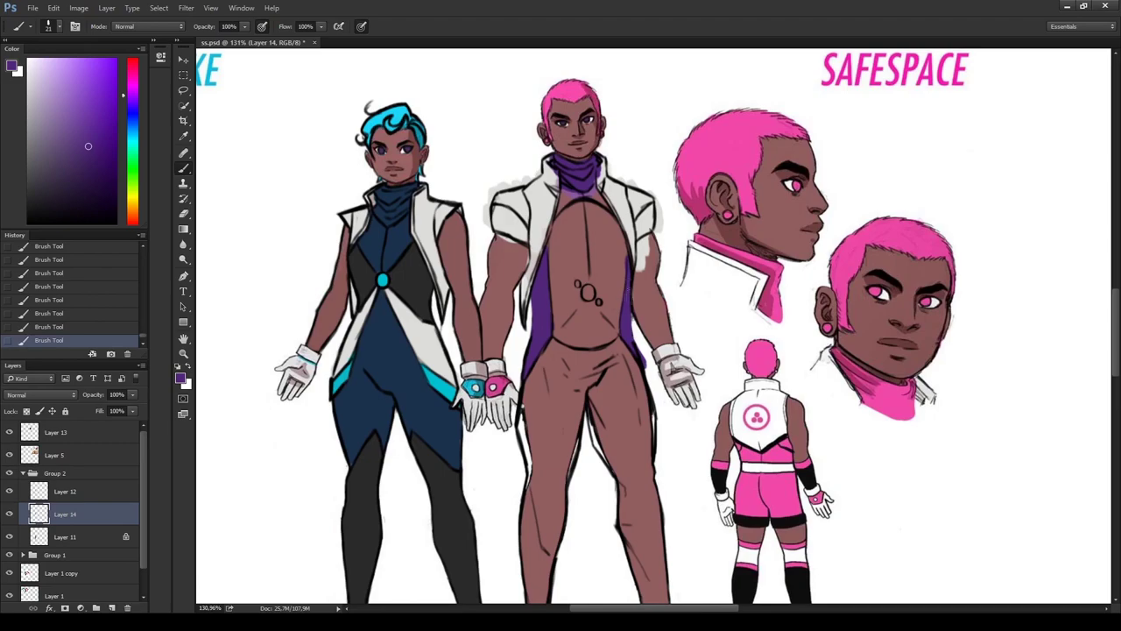
- Fill the belly emblem with the hair's pink and recolour the side panels in a more muted purple
scroll(682, 130, "down", 1)
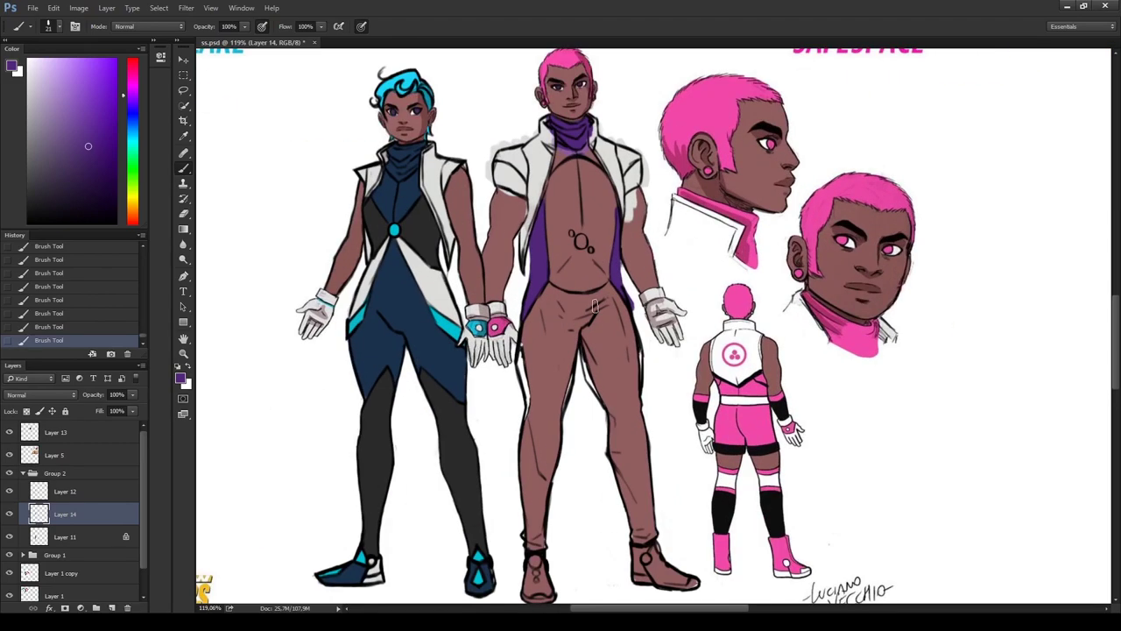
left_click(575, 54, "alt")
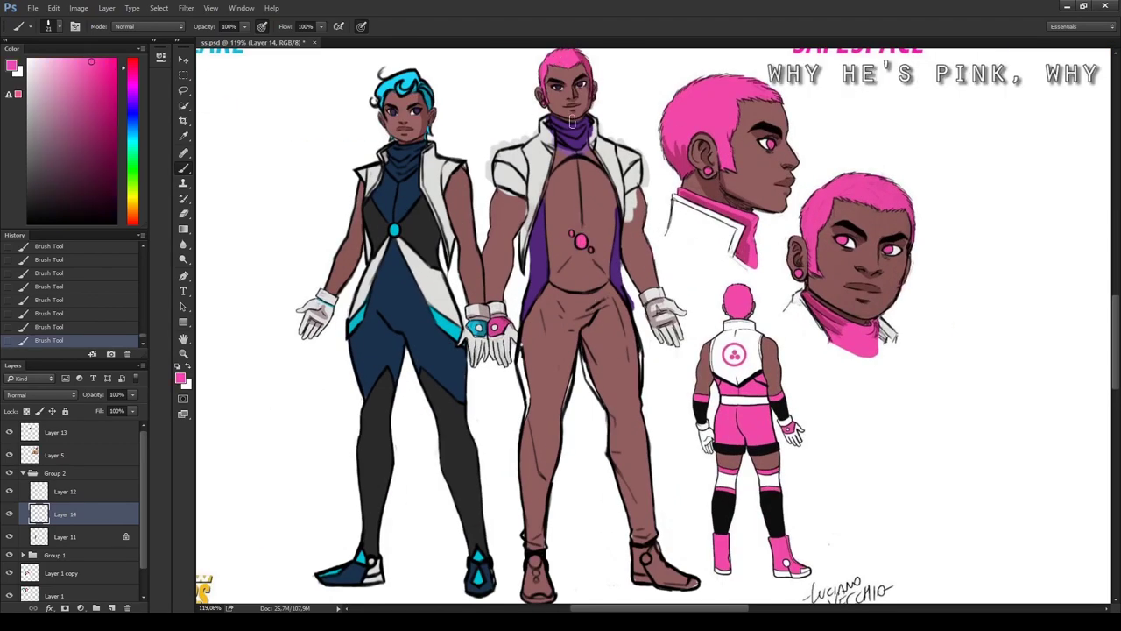
left_click(540, 188, "alt")
left_click_drag(542, 226, 534, 303)
left_click(132, 95)
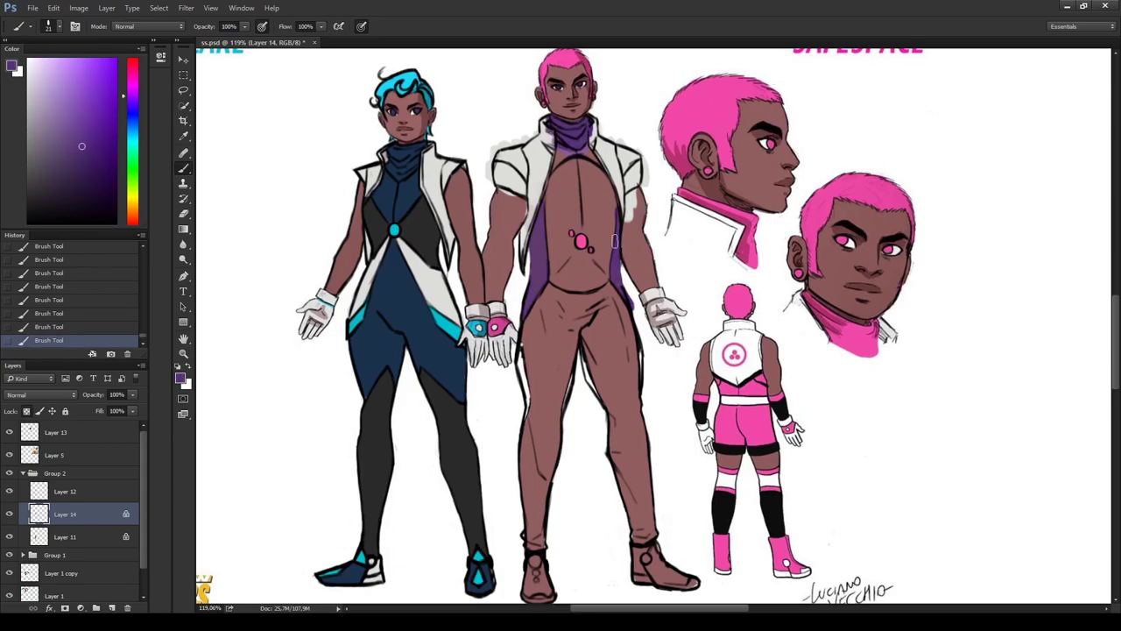
left_click_drag(602, 249, 618, 270)
- Paint Safespace's trousers dark grey and the circles on the front-facing shoe pink
left_click(572, 251, "alt")
mouse_move(536, 267)
left_mouse_down()
mouse_move(520, 292)
mouse_move(516, 405)
mouse_move(587, 321)
mouse_move(586, 296)
mouse_move(615, 336)
mouse_move(599, 328)
mouse_move(624, 313)
mouse_move(625, 369)
mouse_move(602, 384)
mouse_move(624, 404)
mouse_move(623, 502)
mouse_move(625, 399)
mouse_move(624, 490)
mouse_move(532, 394)
left_mouse_up()
left_click(565, 221, "alt")
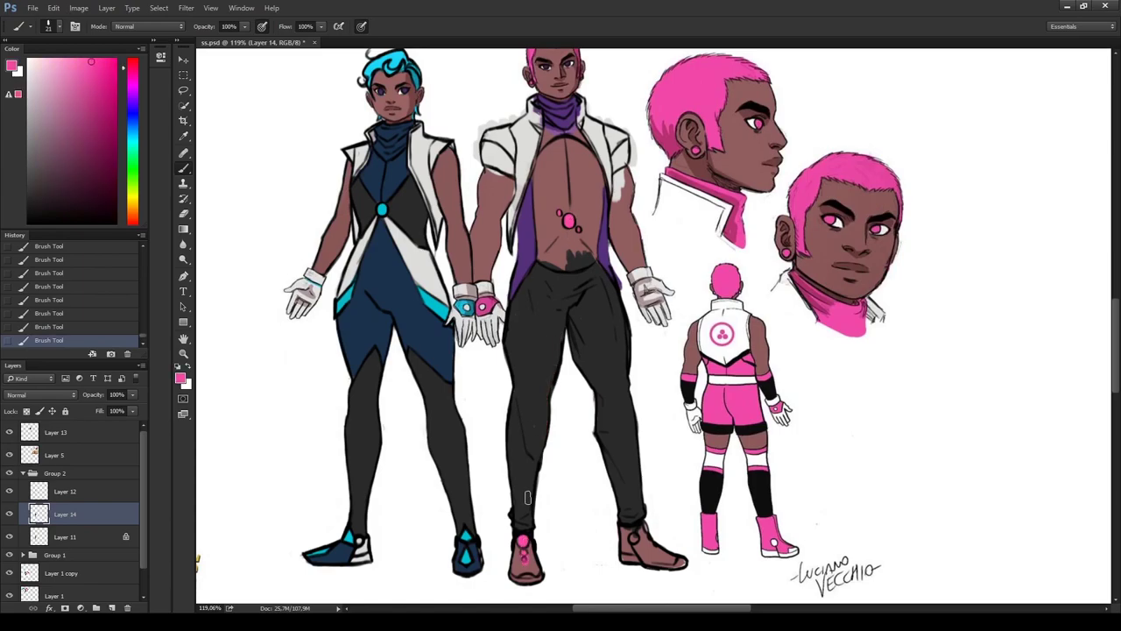
- Paint the front-facing shoe purple with a light grey sole, and the side-turned shoe's heel panel light grey
left_click(594, 268, "alt")
left_click(606, 230, "alt")
mouse_move(529, 547)
left_mouse_down()
mouse_move(532, 572)
mouse_move(517, 547)
left_mouse_up()
left_click(517, 474, "alt")
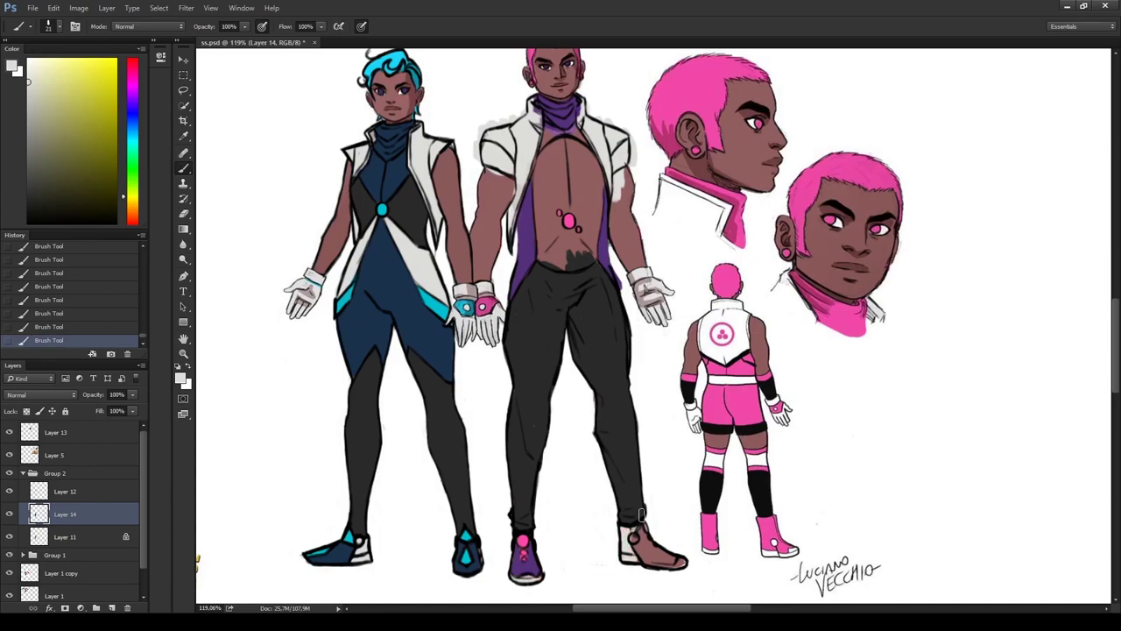
- Paint the side-turned shoe's upper purple and add pink soles and trim to both shoes
left_click(567, 222, "alt")
left_click(533, 553, "alt")
left_click_drag(633, 531, 650, 557)
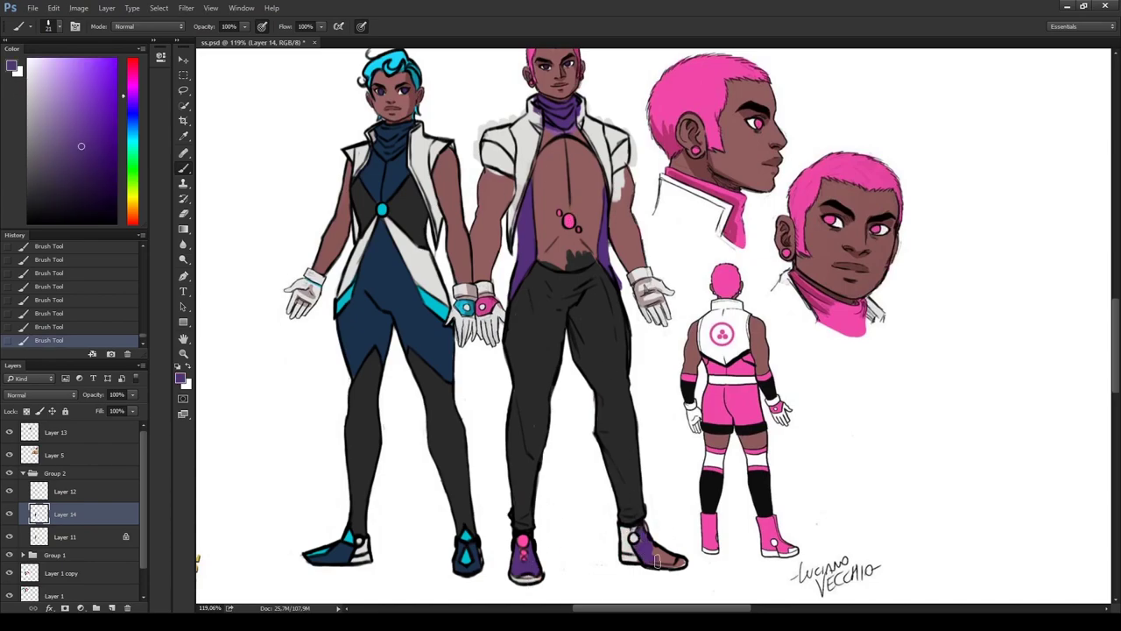
left_click(645, 530, "alt")
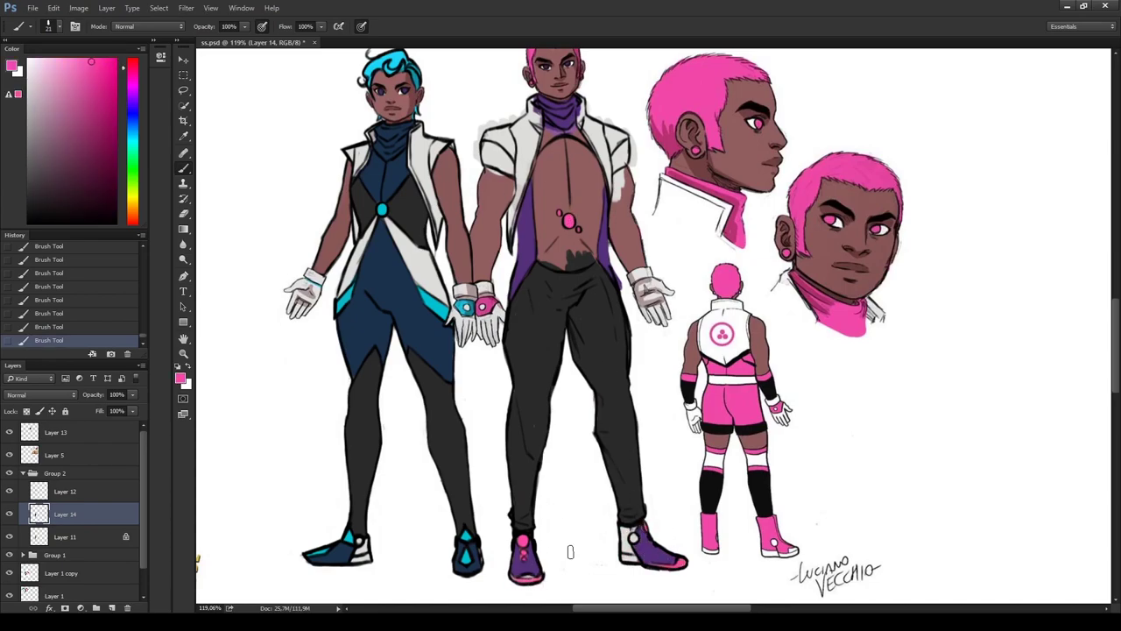
- Clean up the side-turned shoe's toe and erase the colour spilled past its outline
key("x")
left_click(624, 533, "alt")
key("x")
key("e")
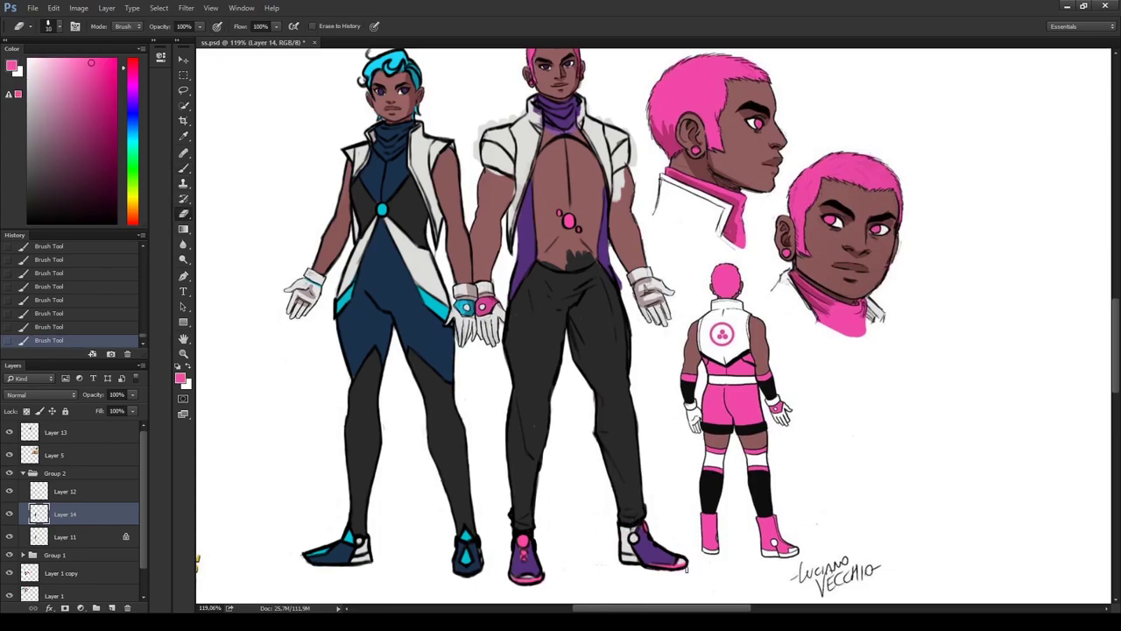
left_click_drag(675, 571, 677, 568)
- Erase the dark grey spill above the waistline and repaint the top's side panels pink
scroll(595, 265, "up", 2)
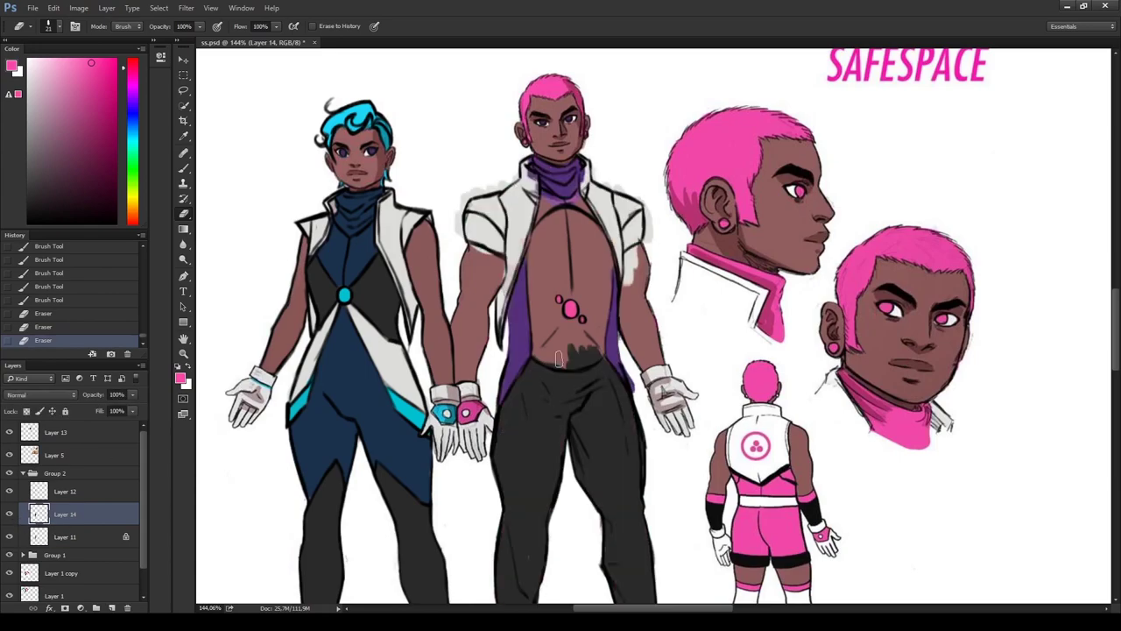
left_click_drag(546, 359, 596, 356)
left_click_drag(568, 305, 580, 324)
key("b")
mouse_move(526, 268)
left_mouse_down()
mouse_move(515, 395)
mouse_move(613, 271)
mouse_move(624, 385)
left_mouse_up()
- Paint the front torso panel purple and refill the emblem's large circle with pink
left_click(538, 215, "alt")
mouse_move(539, 215)
left_mouse_down()
mouse_move(536, 263)
mouse_move(583, 359)
mouse_move(569, 219)
mouse_move(548, 342)
mouse_move(594, 250)
left_mouse_up()
left_click(524, 315, "alt")
left_click_drag(566, 304, 575, 315)
- Paint the upper chest area between the scarf and the torso panel dark grey
left_click(561, 263, "alt")
left_click_drag(580, 255, 589, 273)
mouse_move(536, 195)
left_mouse_down()
mouse_move(561, 225)
mouse_move(592, 211)
mouse_move(546, 248)
left_mouse_up()
- Paint the lower part of both jacket sleeves purple with a pink band along the edge
scroll(543, 263, "up", 2)
mouse_move(478, 293)
left_mouse_down()
mouse_move(491, 279)
mouse_move(480, 298)
left_mouse_up()
left_click(473, 291, "alt")
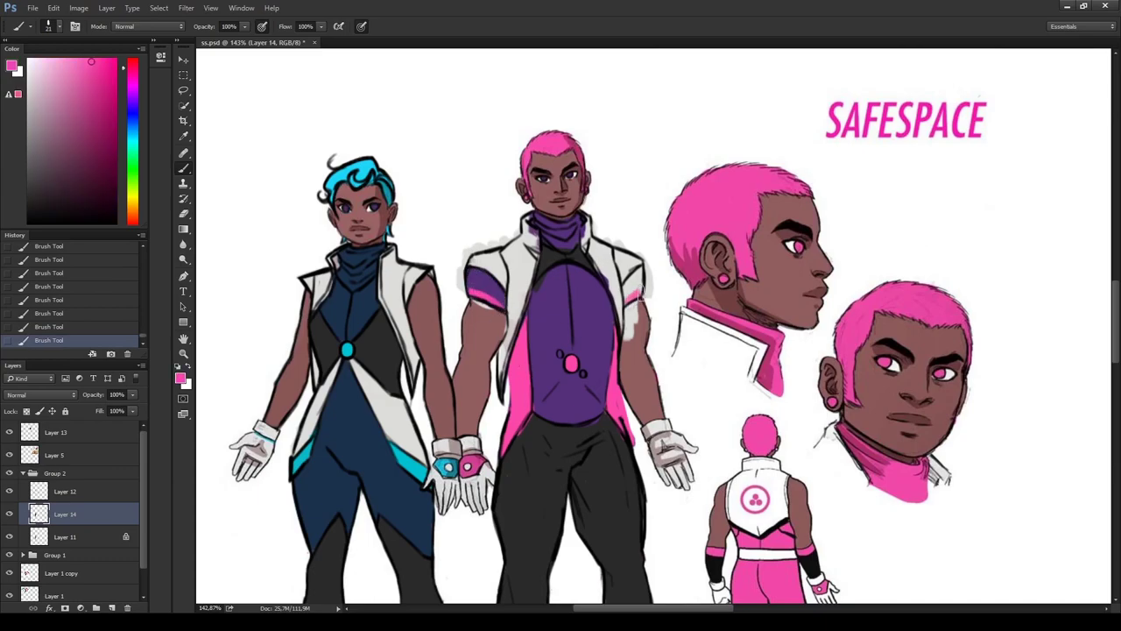
left_click(631, 284, "alt")
left_click(524, 308, "alt")
scroll(592, 279, "down", 1)
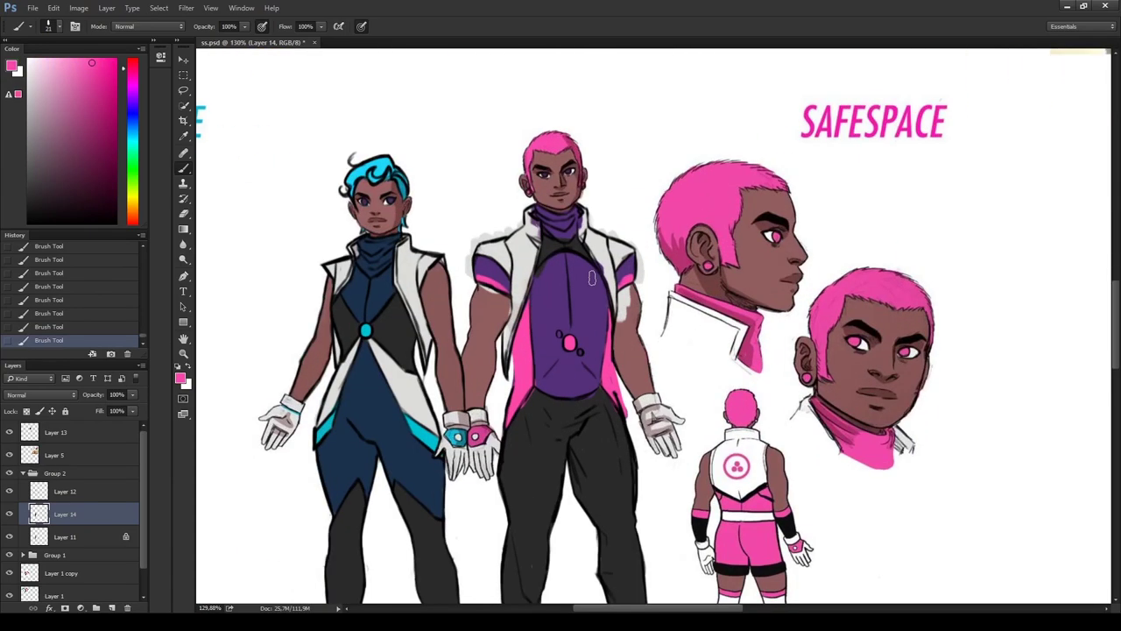
- Repaint the pink bands on Safespace's sleeves purple and add pink accents inside his jacket collar
left_click(495, 266, "alt")
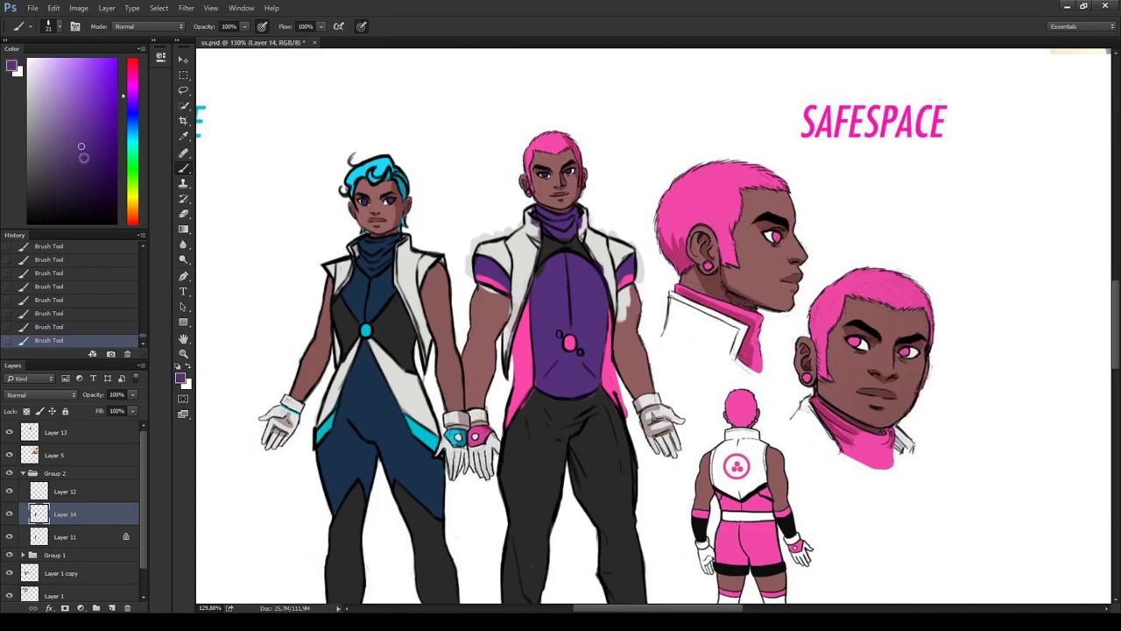
left_click(507, 292, "alt")
left_click(564, 229, "alt")
left_click(564, 229, "alt")
scroll(600, 134, "down", 5, "alt")
scroll(673, 282, "up", 8, "alt")
left_click(673, 282, "alt")
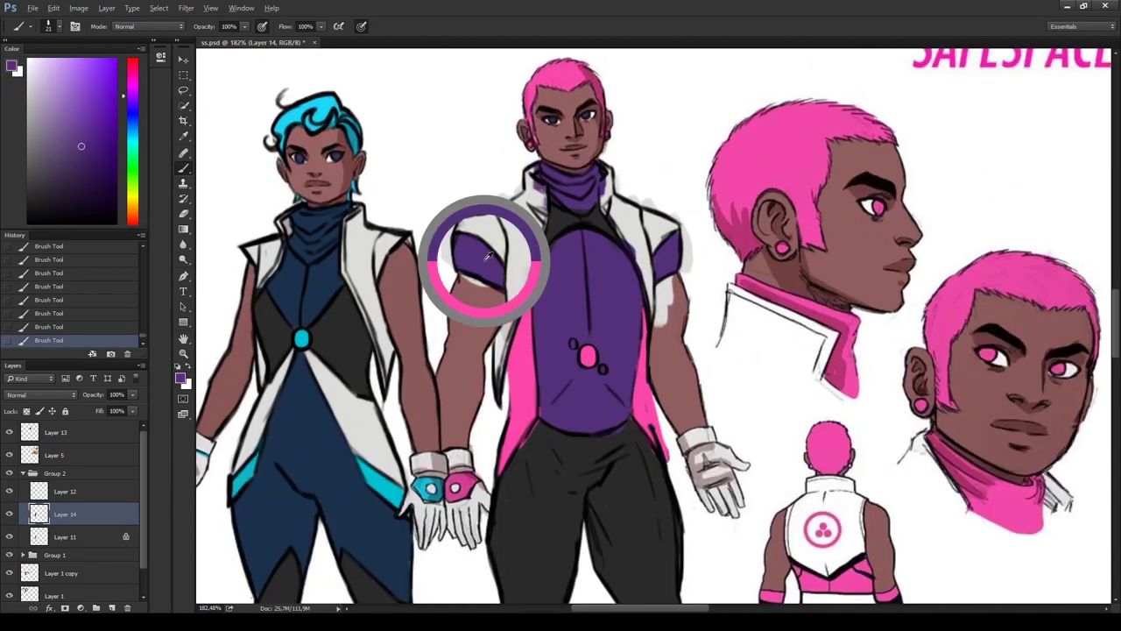
left_click(602, 209, "alt")
scroll(603, 208, "down", 6, "alt")
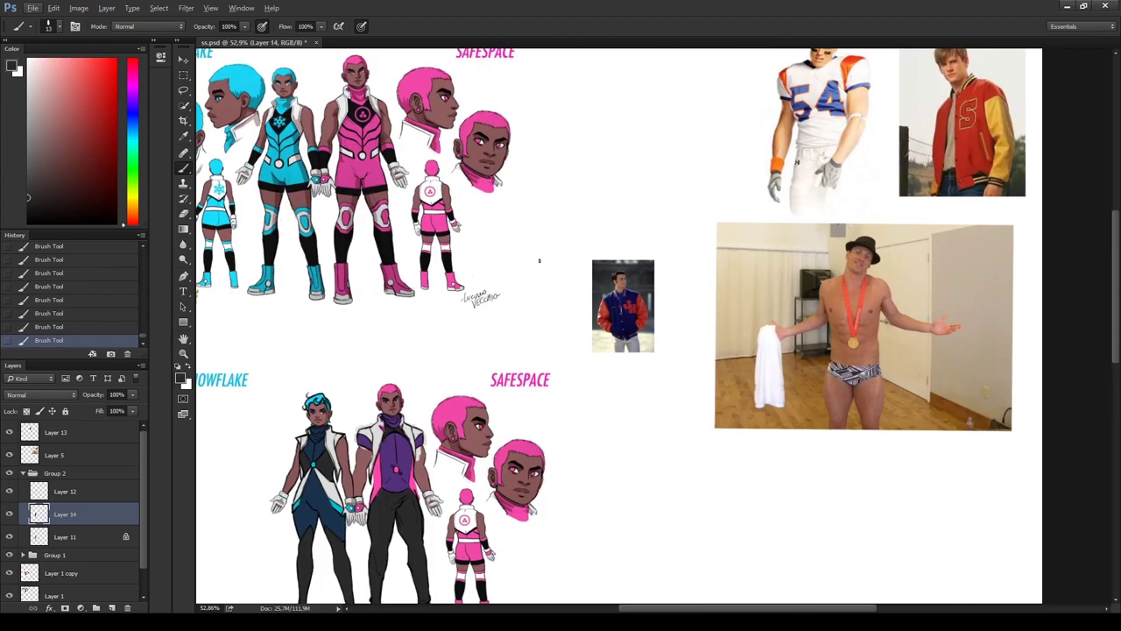
scroll(343, 603, "up", 4)
- Try shifting the costume hues with a Hue/Saturation adjustment layer clipped to Layer 14, and delete that adjustment layer
left_click(54, 473)
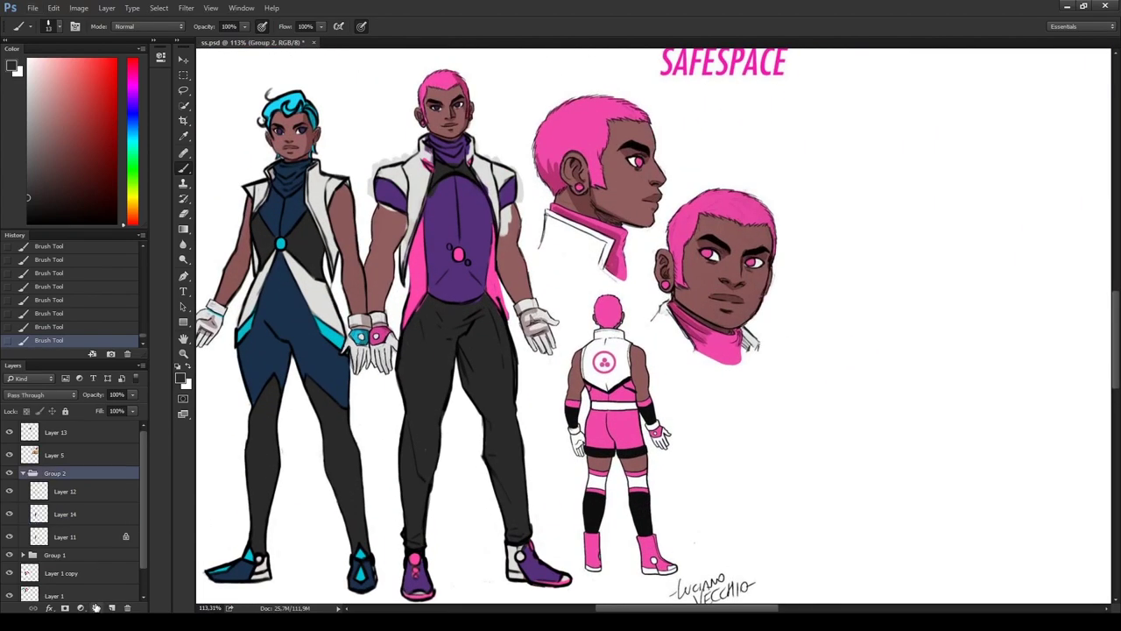
left_click(81, 608)
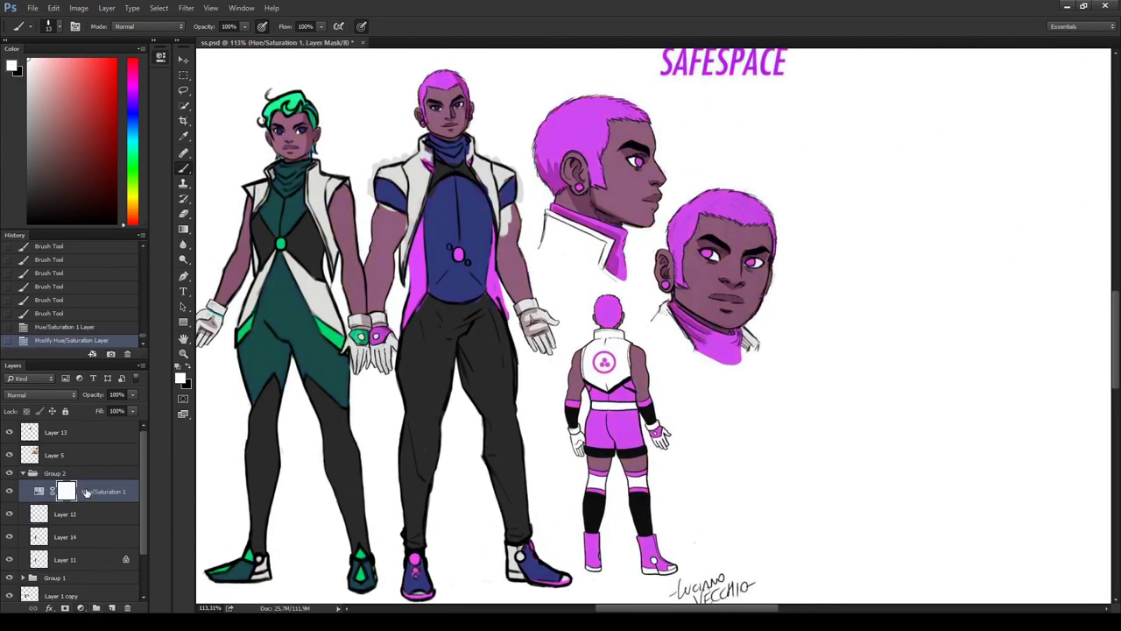
key("ctrl+[")
key("ctrl+alt+g")
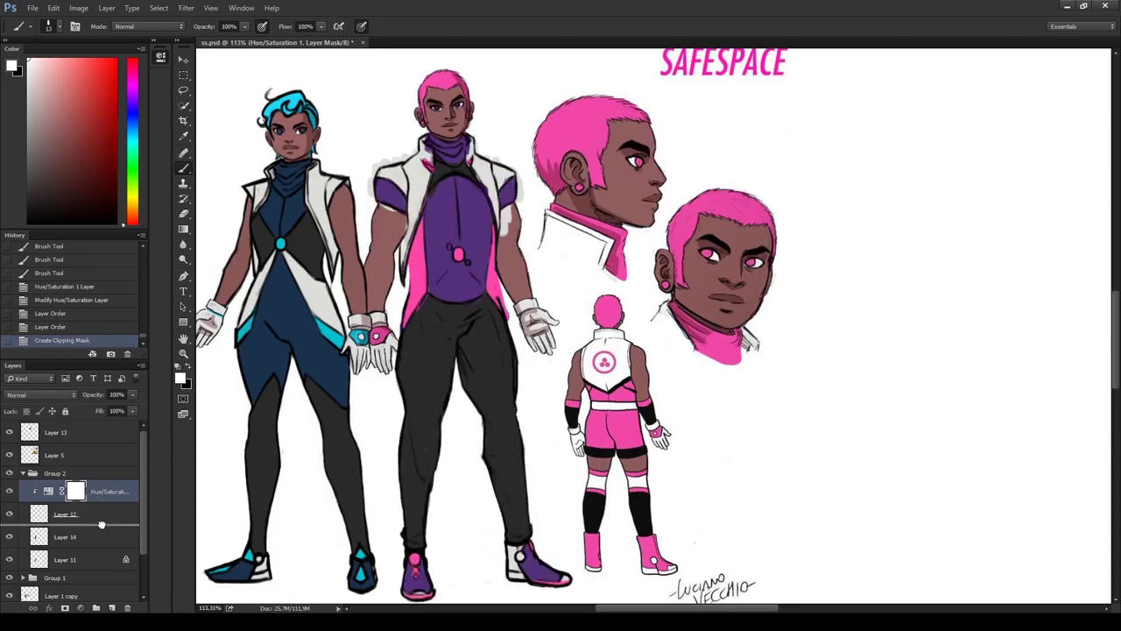
key("ctrl+[")
key("ctrl+alt+g")
scroll(285, 245, "down", 1)
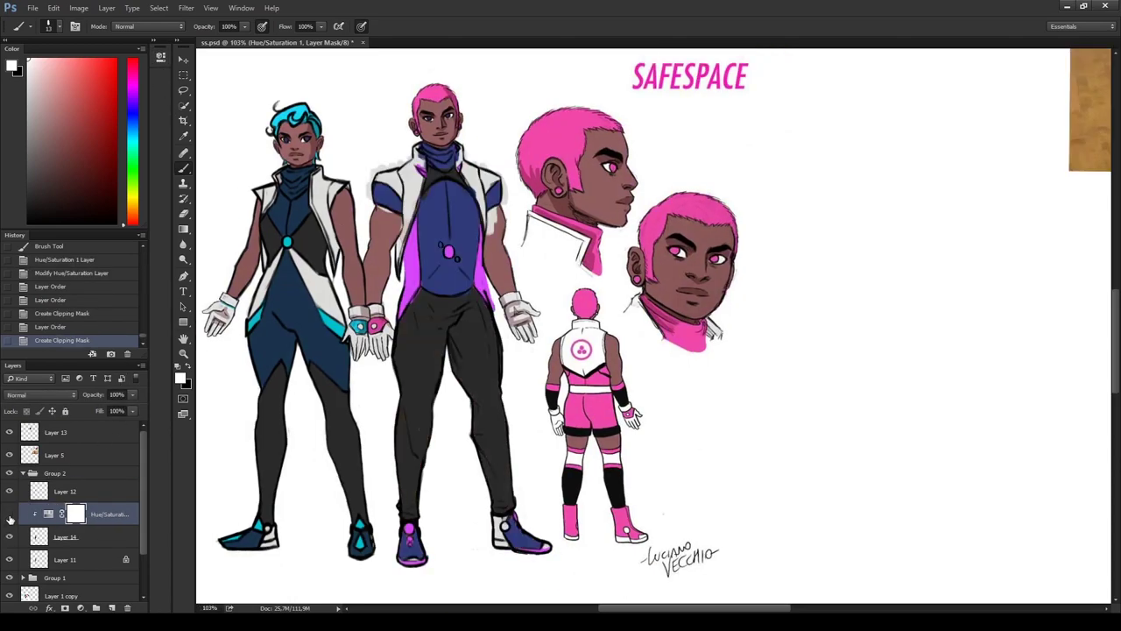
left_click(128, 607)
left_click(128, 606)
- Repaint Safespace's torso panel, scarf and sleeves dark indigo on Layer 14, covering the purple
scroll(441, 274, "up", 3)
left_click(251, 303, "alt")
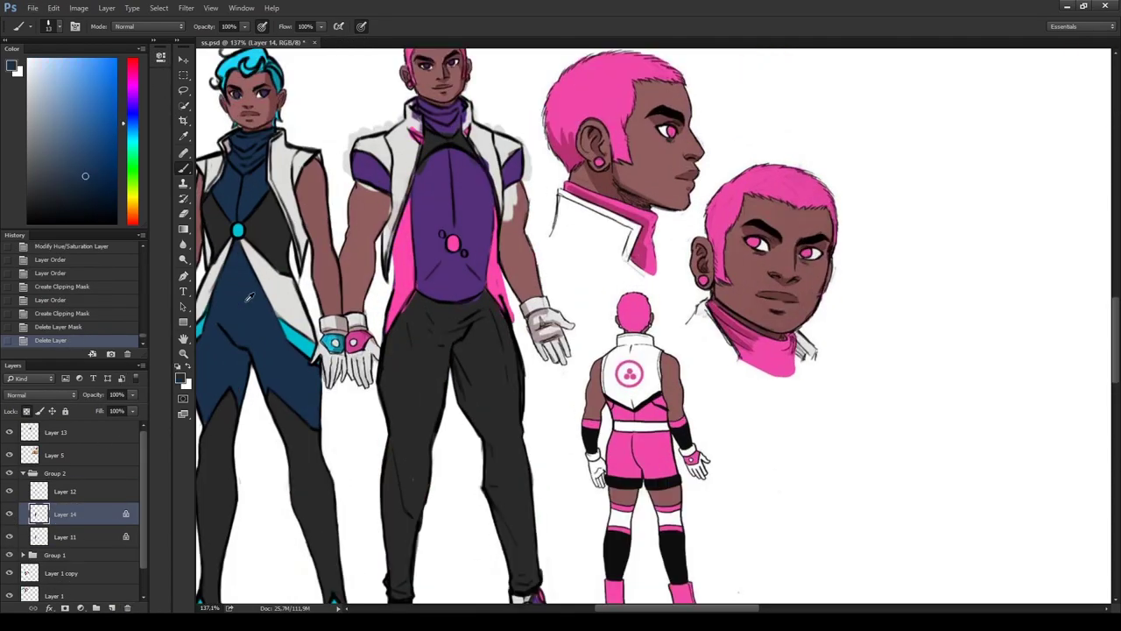
left_click(133, 114)
left_click_drag(438, 176, 443, 211)
mouse_move(351, 153)
left_mouse_down()
mouse_move(421, 182)
mouse_move(426, 271)
mouse_move(447, 158)
left_mouse_up()
mouse_move(429, 105)
left_mouse_down()
mouse_move(460, 108)
mouse_move(464, 164)
mouse_move(482, 219)
left_mouse_up()
left_click_drag(474, 176, 477, 298)
left_click_drag(503, 149, 539, 192)
scroll(521, 434, "up", 1)
scroll(522, 434, "down", 3)
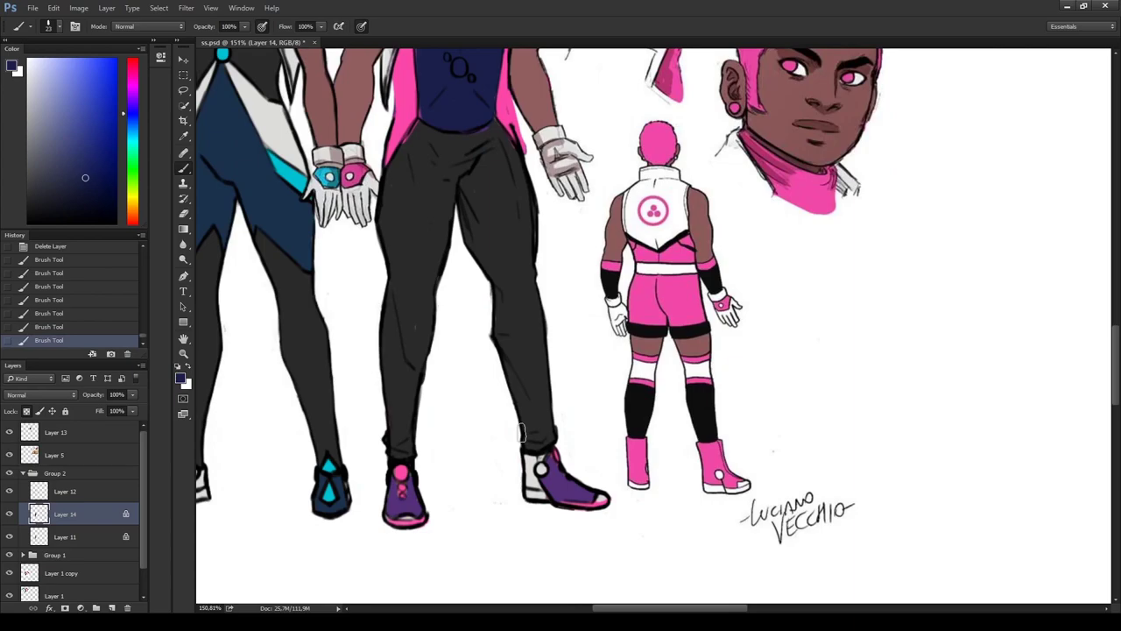
scroll(388, 495, "down", 5)
scroll(473, 269, "up", 5)
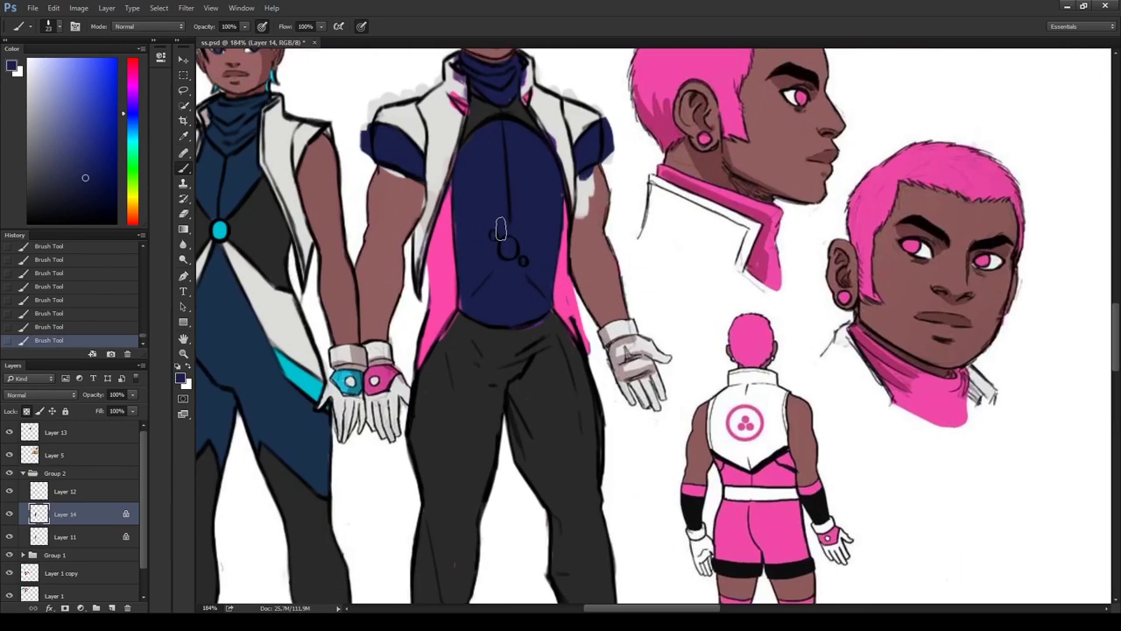
scroll(473, 269, "down", 3)
scroll(473, 269, "up", 3)
scroll(635, 220, "down", 1)
left_click(86, 314)
left_click(86, 341)
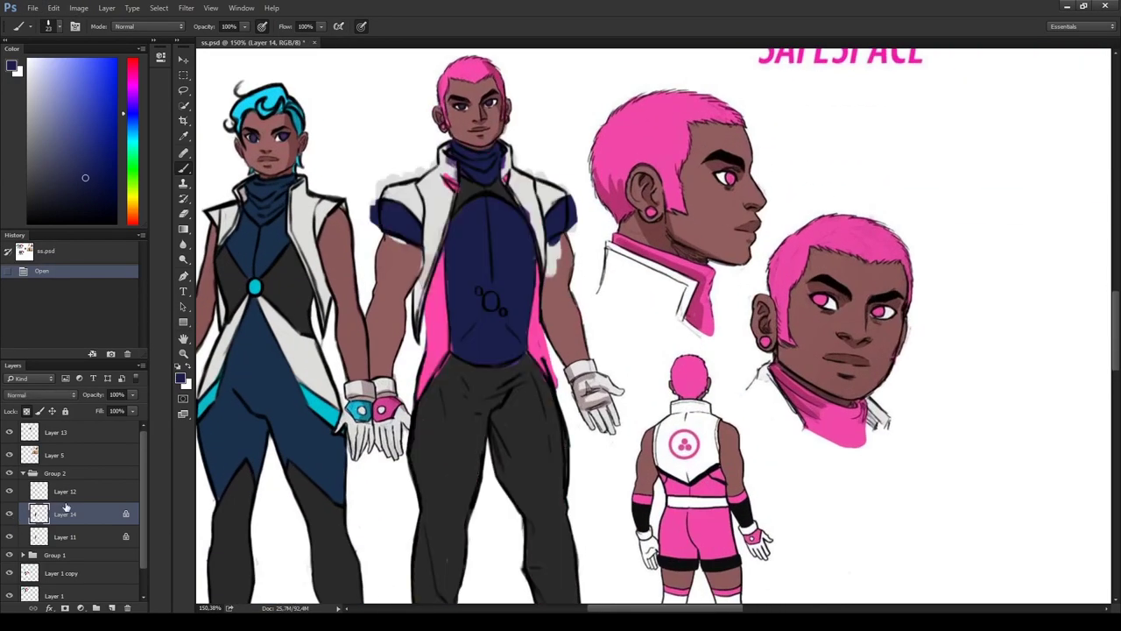
- Repaint Safespace's torso panel, sleeves and scarf with the navy blue sampled from Snowflake's suit
left_click(266, 345, "alt")
left_click_drag(459, 225, 451, 320)
mouse_move(386, 206)
left_mouse_down()
mouse_move(411, 239)
mouse_move(421, 215)
left_mouse_up()
mouse_move(491, 149)
left_mouse_down()
mouse_move(473, 227)
mouse_move(482, 193)
left_mouse_up()
mouse_move(528, 263)
left_mouse_down()
mouse_move(503, 347)
mouse_move(526, 341)
left_mouse_up()
- Paint Safespace's side panels, belly emblem, collar accents and sleeve bands bright green in place of the pink
left_click_drag(480, 293, 504, 311)
left_click_drag(443, 249, 429, 396)
left_click_drag(437, 249, 435, 386)
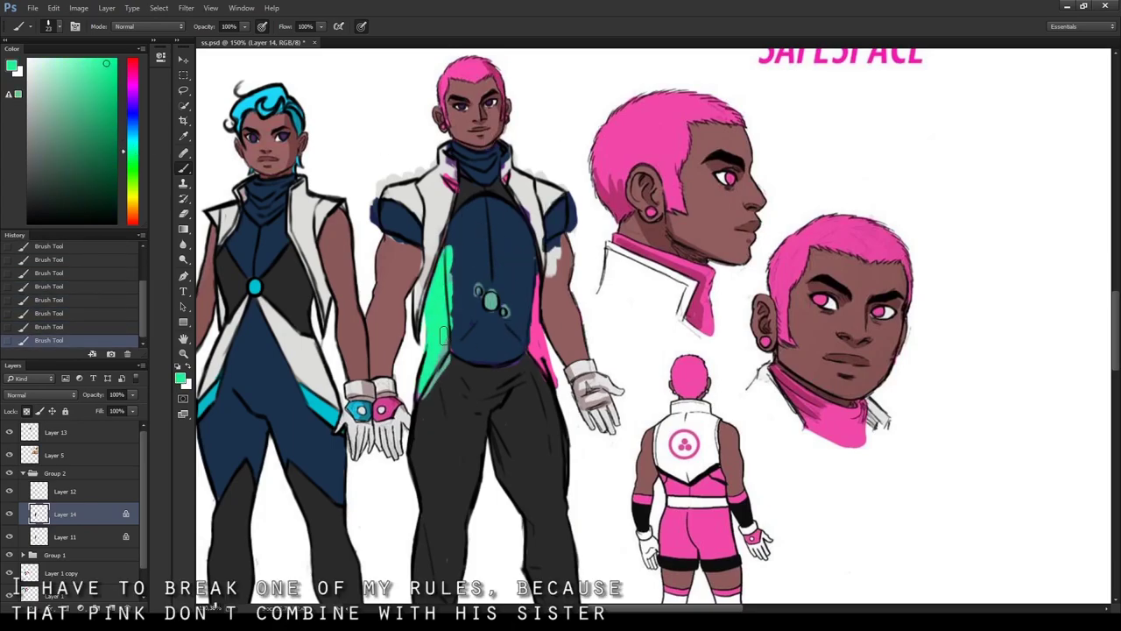
left_click_drag(438, 302, 451, 395)
left_click_drag(478, 284, 508, 315)
left_click_drag(543, 276, 547, 385)
left_click_drag(443, 176, 456, 193)
left_click_drag(517, 162, 509, 184)
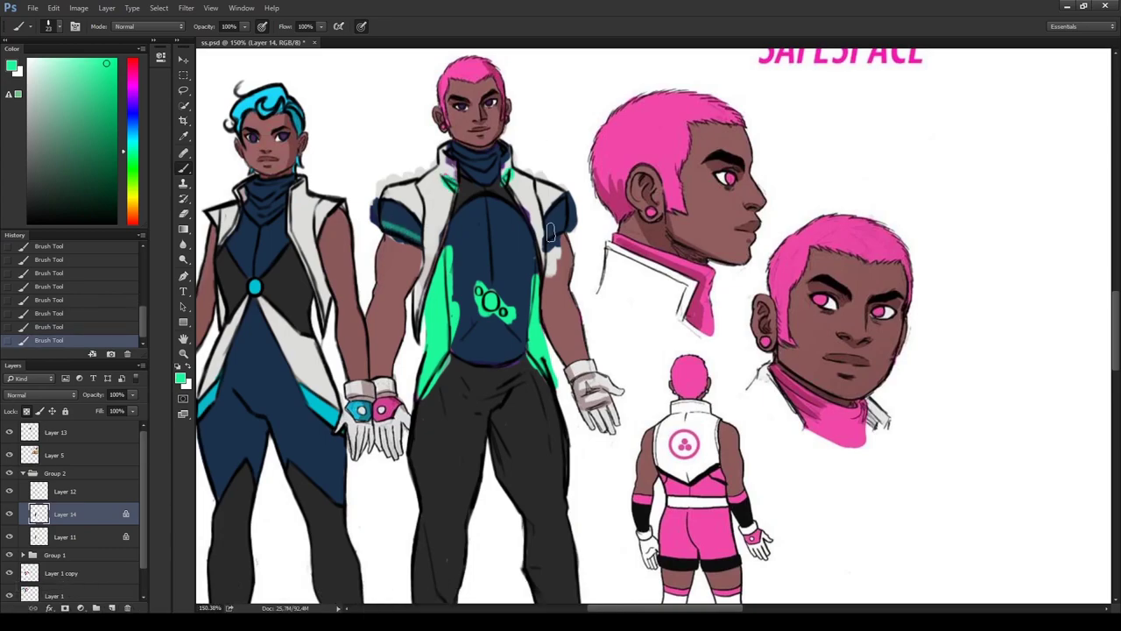
- Recolour both of Safespace's shoes navy blue with bright green trim
scroll(540, 144, "down", 5)
scroll(501, 500, "up", 4)
left_click(420, 401, "alt")
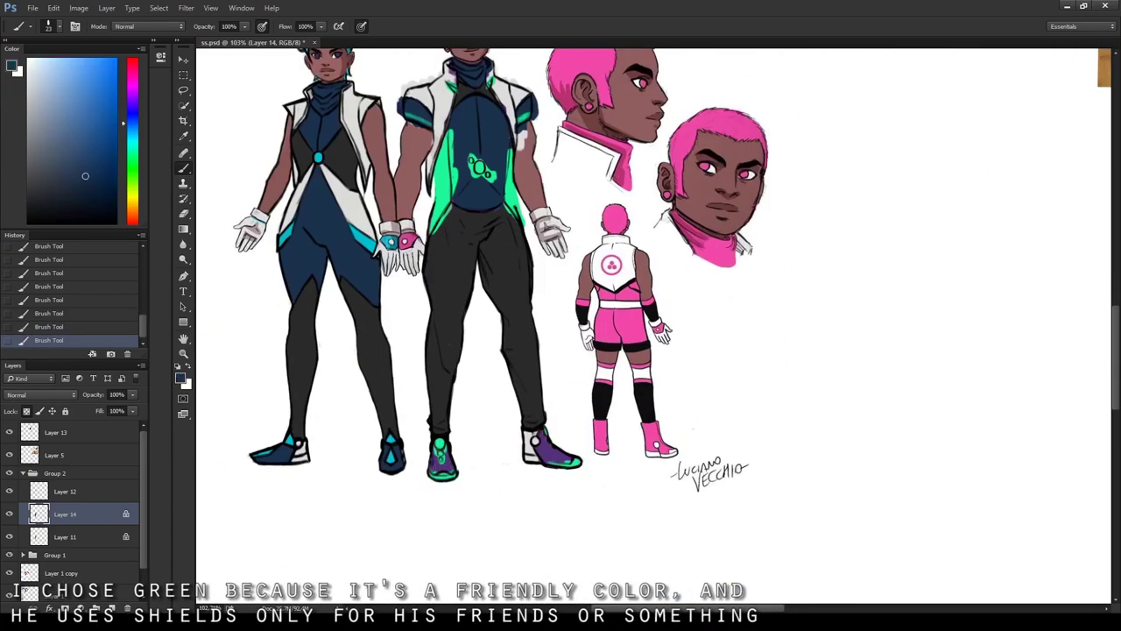
key("d")
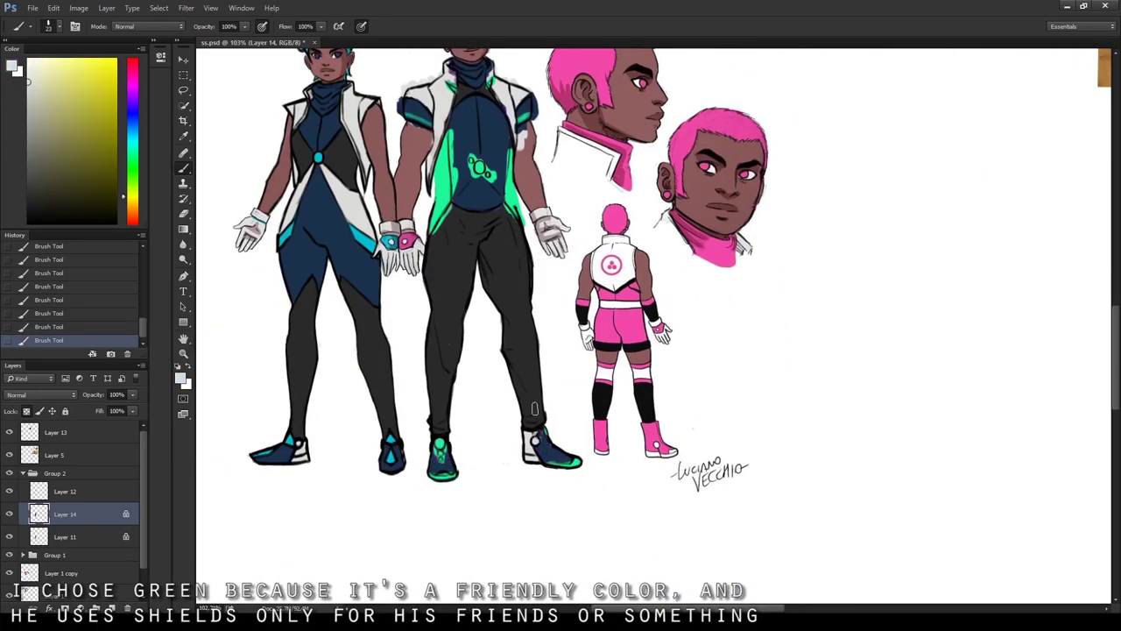
- Add a new layer and draw black outlines of spiky short hair over Safespace's head
scroll(558, 350, "up", 2)
key("ctrl+shift+n")
scroll(561, 263, "up", 5)
scroll(562, 218, "down", 5)
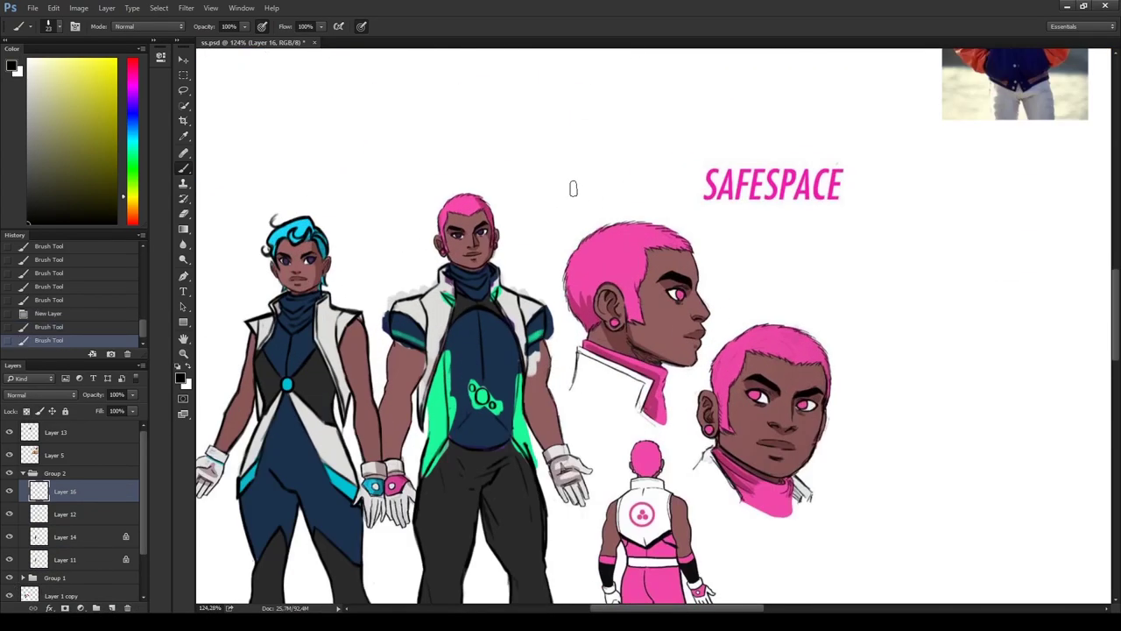
scroll(573, 184, "up", 3)
scroll(210, 275, "down", 4)
scroll(530, 298, "up", 5)
left_click(508, 252)
mouse_move(492, 261)
left_mouse_down()
mouse_move(534, 252)
mouse_move(550, 263)
mouse_move(561, 249)
mouse_move(564, 269)
left_mouse_up()
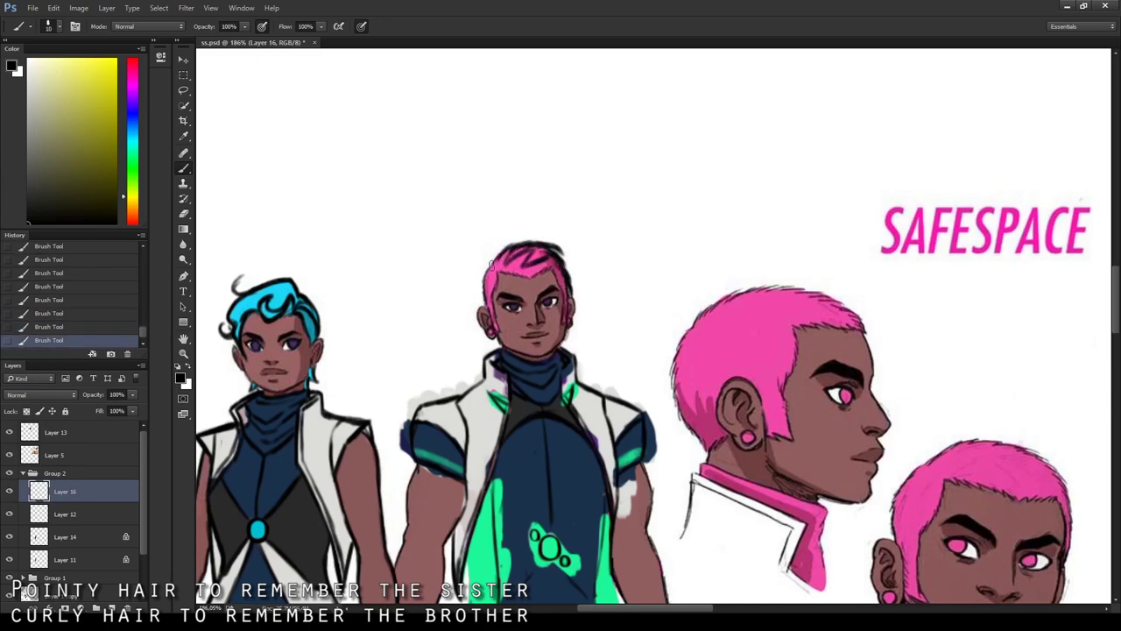
left_click_drag(493, 263, 482, 296)
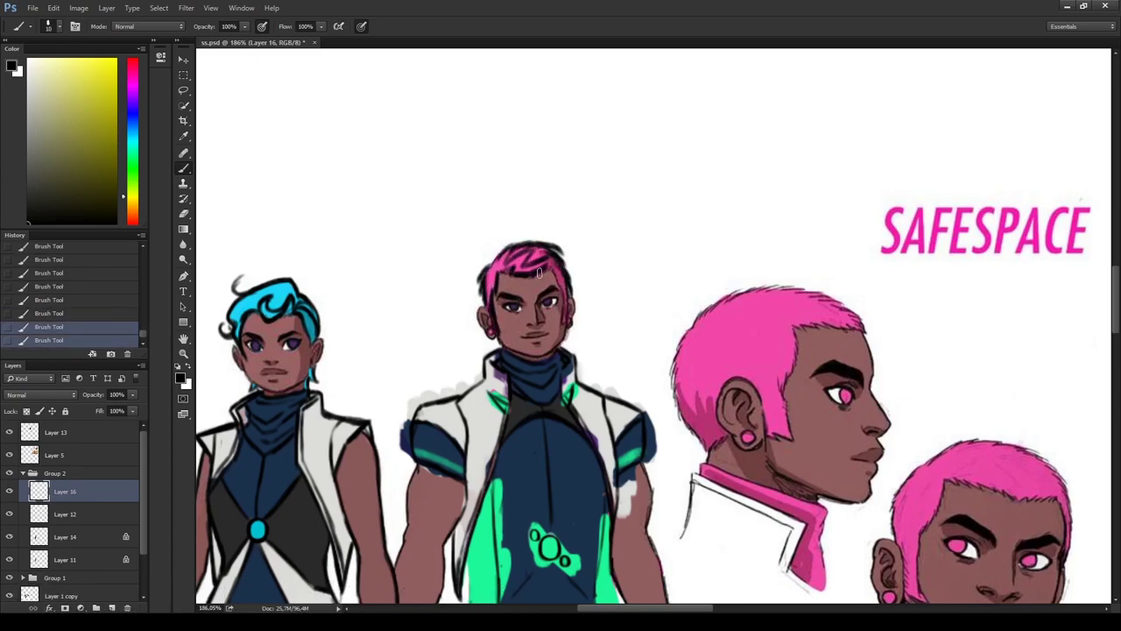
- Fill Safespace's hair with the costume's bright green on a new layer placed beneath the hair outlines
left_click(111, 607)
left_click(489, 545, "alt")
mouse_move(483, 287)
left_mouse_down()
mouse_move(496, 264)
mouse_move(490, 273)
mouse_move(560, 263)
mouse_move(569, 306)
left_mouse_up()
key("ctrl+bracketleft")
scroll(267, 99, "down", 2)
key("alt+bracketright")
key("d")
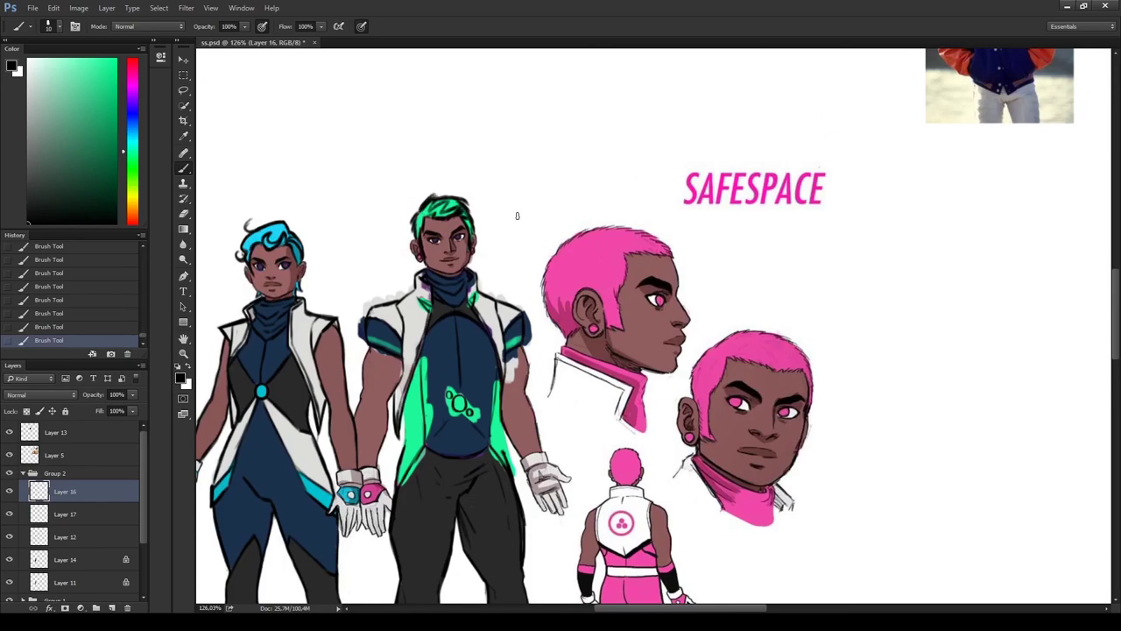
- Paint Safespace's earrings in the cyan sampled from Snowflake's colours
scroll(438, 263, "up", 2)
scroll(438, 263, "down", 4)
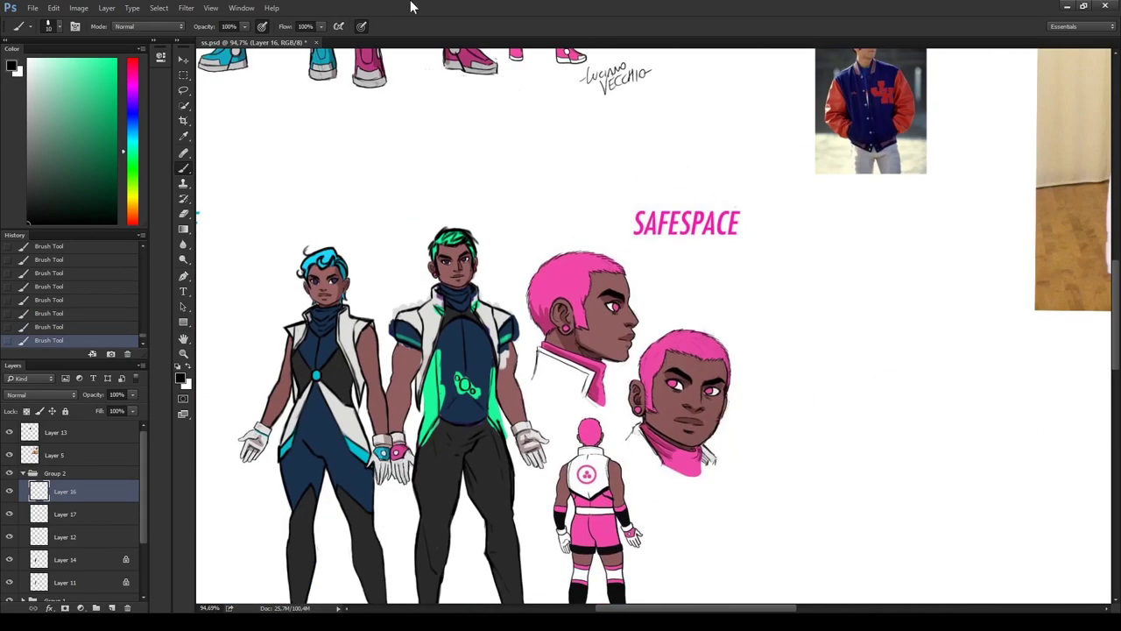
scroll(421, 377, "up", 4)
scroll(395, 190, "up", 1)
left_click(331, 496, "alt")
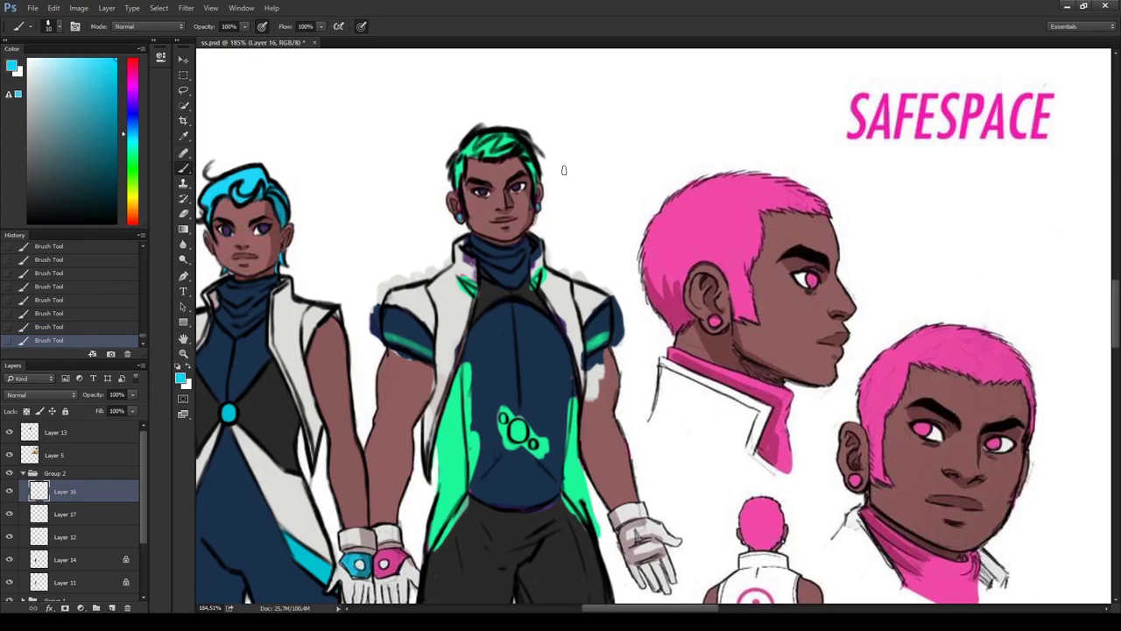
scroll(565, 170, "down", 4)
scroll(489, 388, "up", 3)
left_click(490, 388, "alt")
scroll(316, 192, "up", 3)
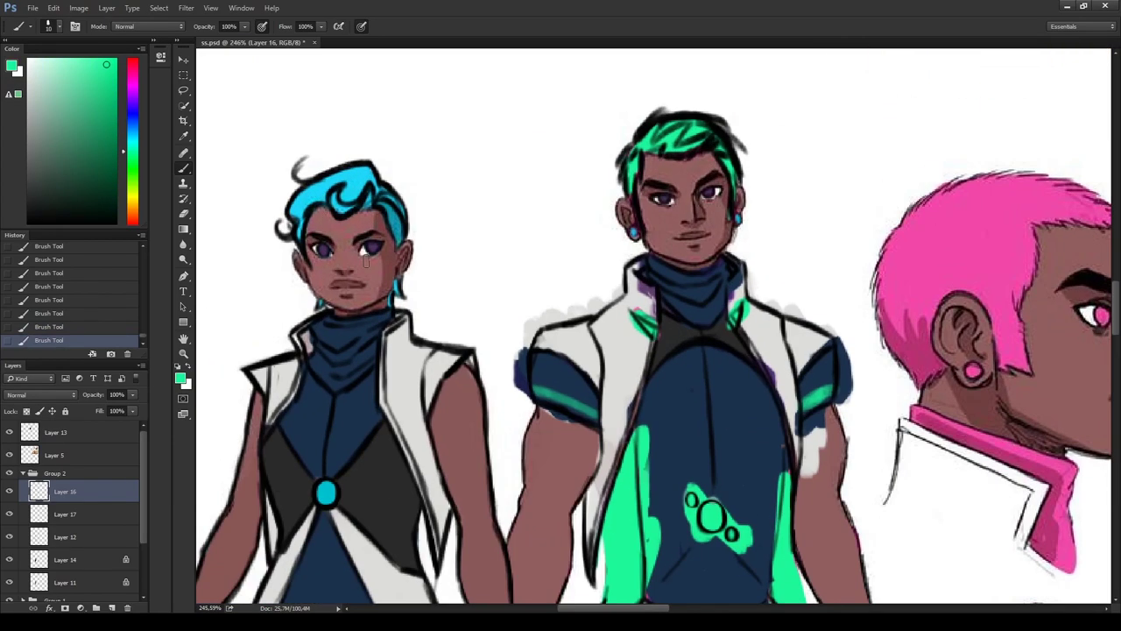
scroll(463, 230, "down", 5)
scroll(463, 229, "up", 2)
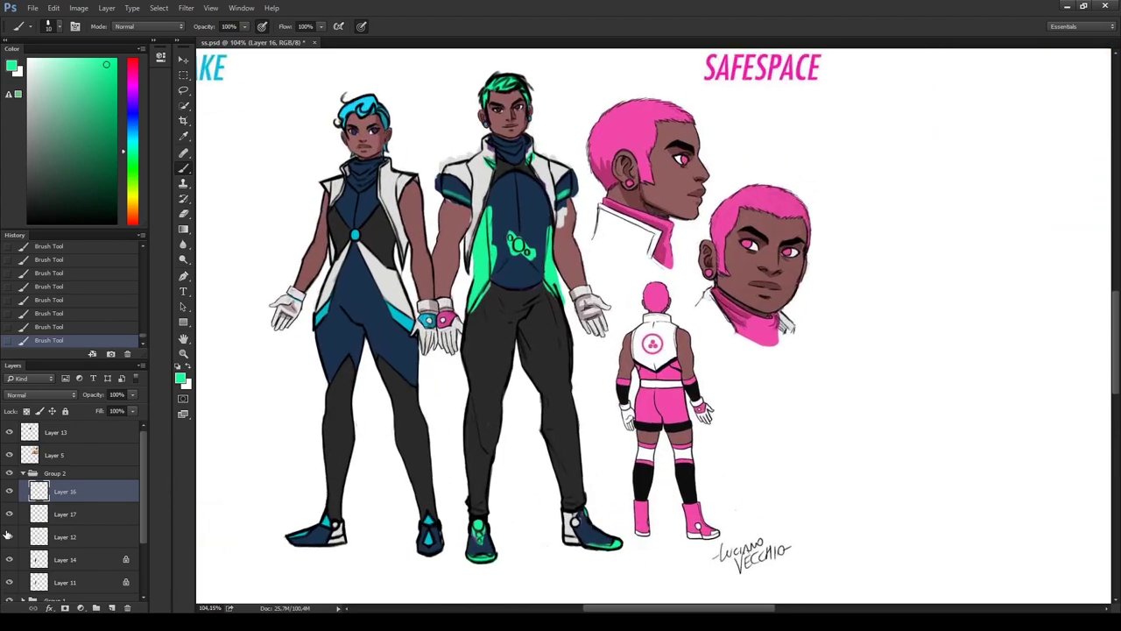
- Erase the light grey and navy spill around the jacket's shoulders and sleeves on Layer 14
left_click(65, 559)
scroll(484, 84, "up", 2)
key("e")
mouse_move(404, 197)
left_mouse_down()
mouse_move(407, 263)
mouse_move(429, 188)
mouse_move(502, 130)
left_mouse_up()
mouse_move(578, 175)
left_mouse_down()
mouse_move(604, 191)
mouse_move(646, 263)
mouse_move(624, 311)
left_mouse_up()
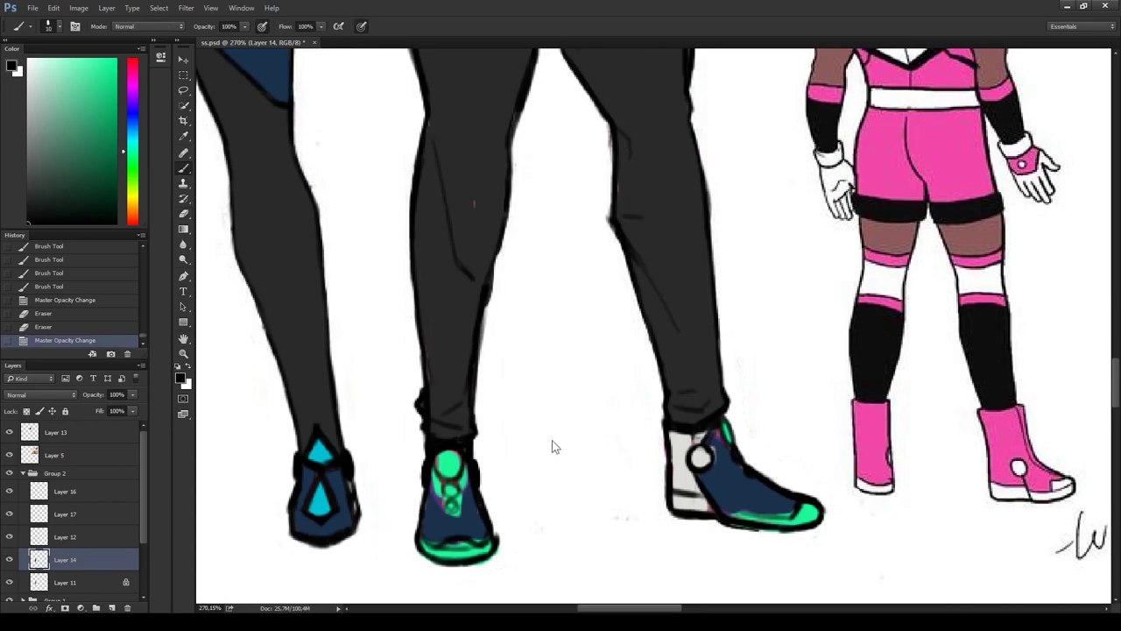
- Cover the purple remnants around the green ornaments on Safespace's front-facing shoe and erase the spill beside its sole
mouse_move(431, 473)
left_mouse_down()
mouse_move(438, 505)
mouse_move(463, 489)
mouse_move(452, 509)
left_mouse_up()
left_click(448, 506, "alt")
key("e")
left_click_drag(510, 549, 526, 546)
- Touch up Safespace's side-facing shoe with a clean light grey heel, navy body and green lace marks
key("b")
left_click(698, 444, "alt")
left_click(697, 438)
mouse_move(692, 434)
left_mouse_down()
mouse_move(714, 522)
mouse_move(780, 515)
mouse_move(716, 455)
mouse_move(720, 429)
mouse_move(763, 459)
left_mouse_up()
key("e")
key("b")
left_click(708, 488, "alt")
left_click(729, 438, "alt")
key("ctrl+0")
scroll(601, 435, "up", 8)
left_click(601, 435, "alt")
- Clean up the shoe linework on Layer 12 and retouch the navy around the front shoe's ornaments on Layer 14
left_click(61, 536)
key("e")
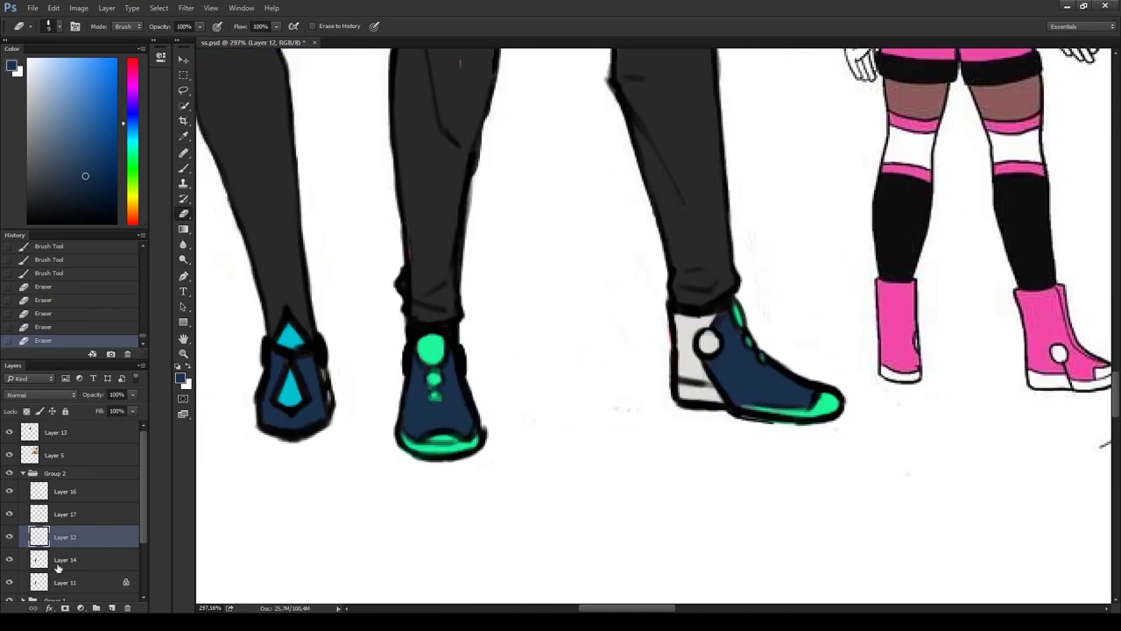
left_click(48, 568)
key("b")
left_click(424, 381)
left_click(424, 381)
scroll(440, 429, "down", 5)
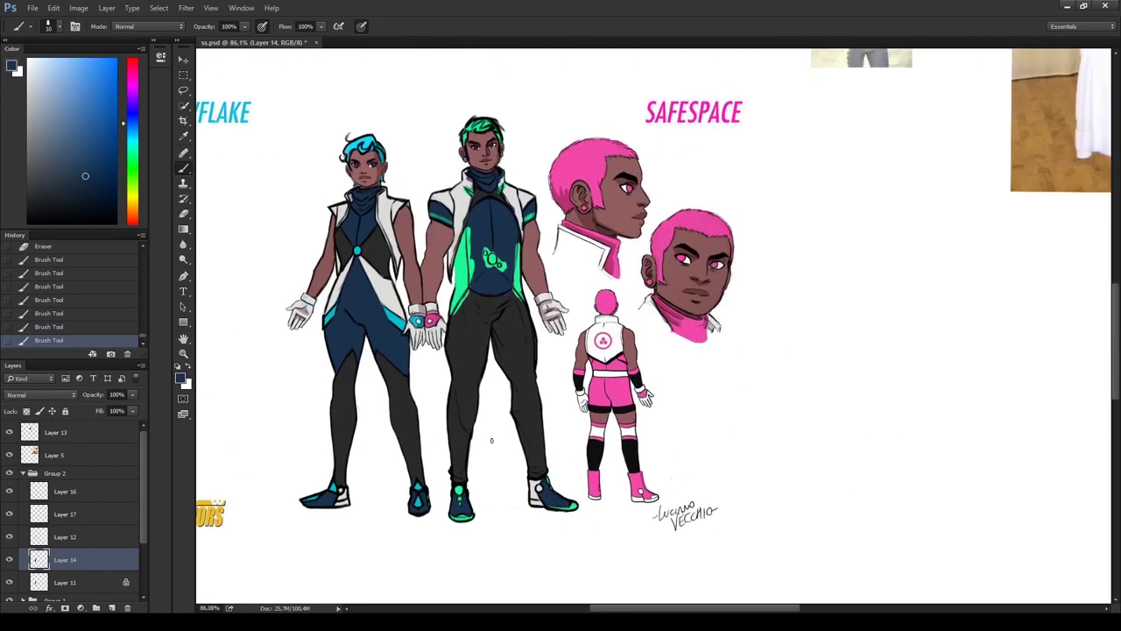
- Paint navy around Safespace's belly emblem to leave only its three circles green, and tidy the torso panel's edge
scroll(503, 243, "up", 4)
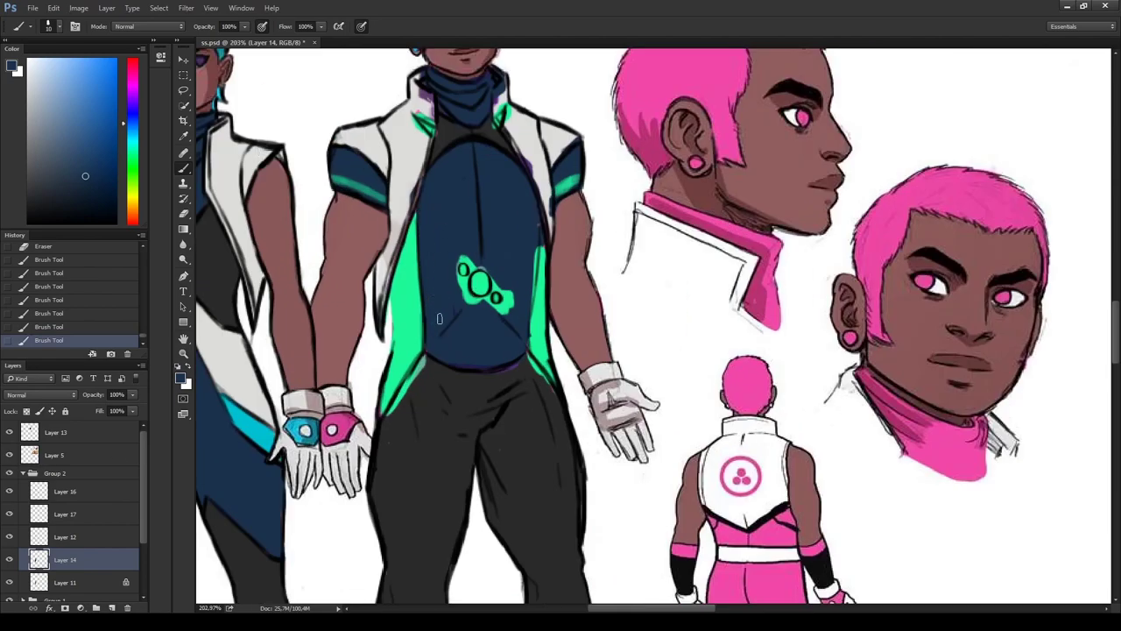
left_click(534, 368, "alt")
mouse_move(536, 237)
left_mouse_down()
mouse_move(527, 300)
mouse_move(491, 261)
mouse_move(510, 310)
mouse_move(489, 298)
mouse_move(464, 306)
left_mouse_up()
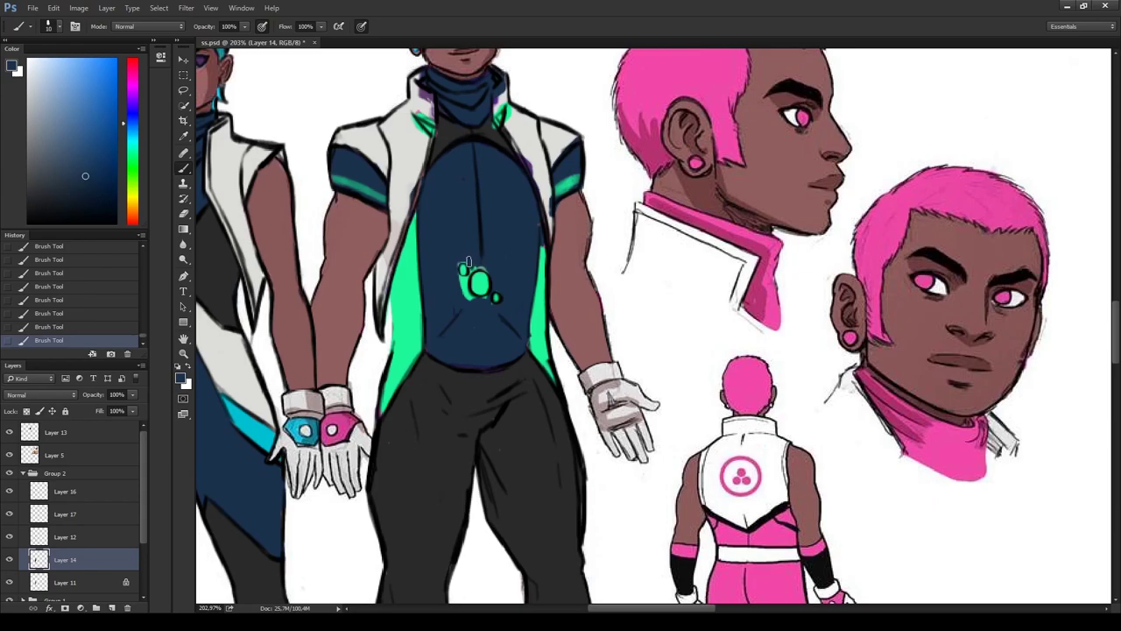
left_click(540, 237, "alt")
- Neaten the green collar accents and cover the purple spill on Safespace's jacket with light grey
left_click(506, 126, "alt")
left_click(505, 113, "alt")
left_click(497, 138, "alt")
left_click(414, 184, "alt")
left_click_drag(396, 226, 389, 298)
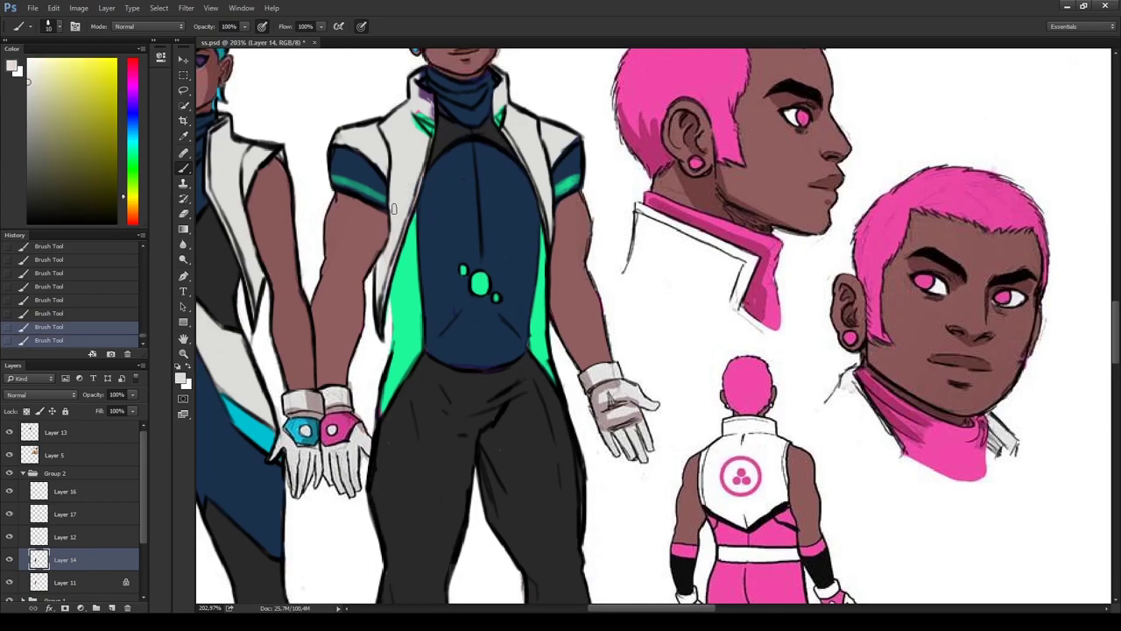
scroll(390, 161, "down", 1)
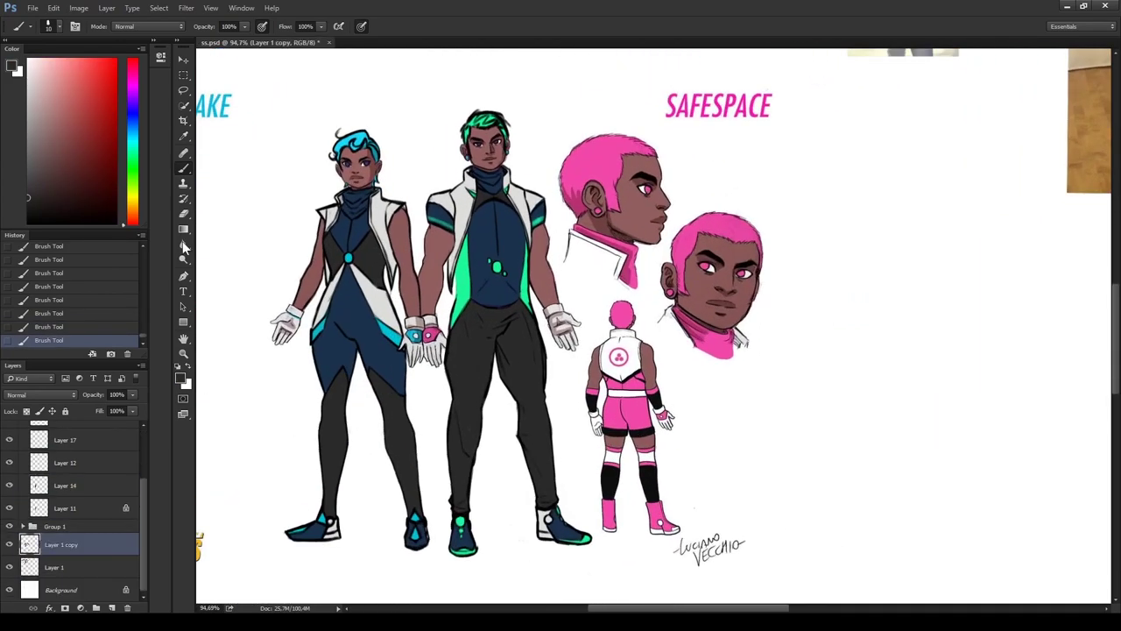
- Delete Safespace's old pink head studies and back view from Layer 1 copy
key("l")
mouse_move(638, 81)
left_mouse_down()
mouse_move(701, 162)
mouse_move(677, 543)
left_mouse_up()
left_click_drag(582, 291, 584, 290)
key("Delete")
key("ctrl+d")
- Recolour the SAFESPACE title green on a clipped layer in Color blend mode and merge it into the sheet layer
left_click(111, 607)
key("ctrl+alt+g")
key("b")
left_click_drag(649, 105, 780, 114)
key("shift+alt+c")
key("shift+alt+u")
key("shift+alt+t")
key("shift+alt+c")
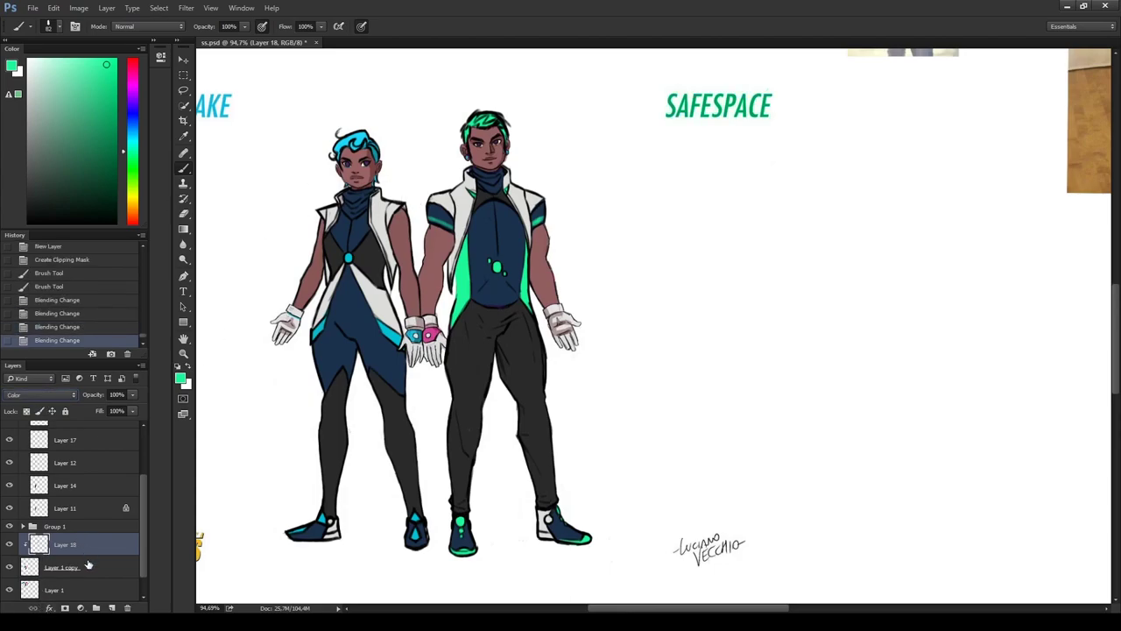
key("ctrl+e")
- Move the SAFESPACE and SNOWFLAKE titles closer to their figures
left_click(183, 90)
mouse_move(570, 92)
left_mouse_down()
mouse_move(697, 131)
mouse_move(604, 166)
left_mouse_up()
key("ctrl+d")
scroll(604, 166, "down", 2)
mouse_move(263, 87)
left_mouse_down()
mouse_move(385, 140)
mouse_move(314, 161)
mouse_move(339, 174)
left_mouse_up()
key("ctrl+d")
- Move the New Warriors logo and the artist's signature together into the empty area beside Safespace's legs
scroll(549, 112, "up", 2)
left_click_drag(617, 377, 623, 378)
left_click_drag(653, 396, 659, 435)
left_click_drag(200, 399, 204, 403)
mouse_move(254, 487)
left_mouse_down()
mouse_move(750, 341)
mouse_move(689, 385)
left_mouse_up()
key("ctrl+d")
left_click_drag(605, 417, 706, 348)
key("ctrl+d")
scroll(706, 348, "down", 2)
scroll(403, 483, "up", 2)
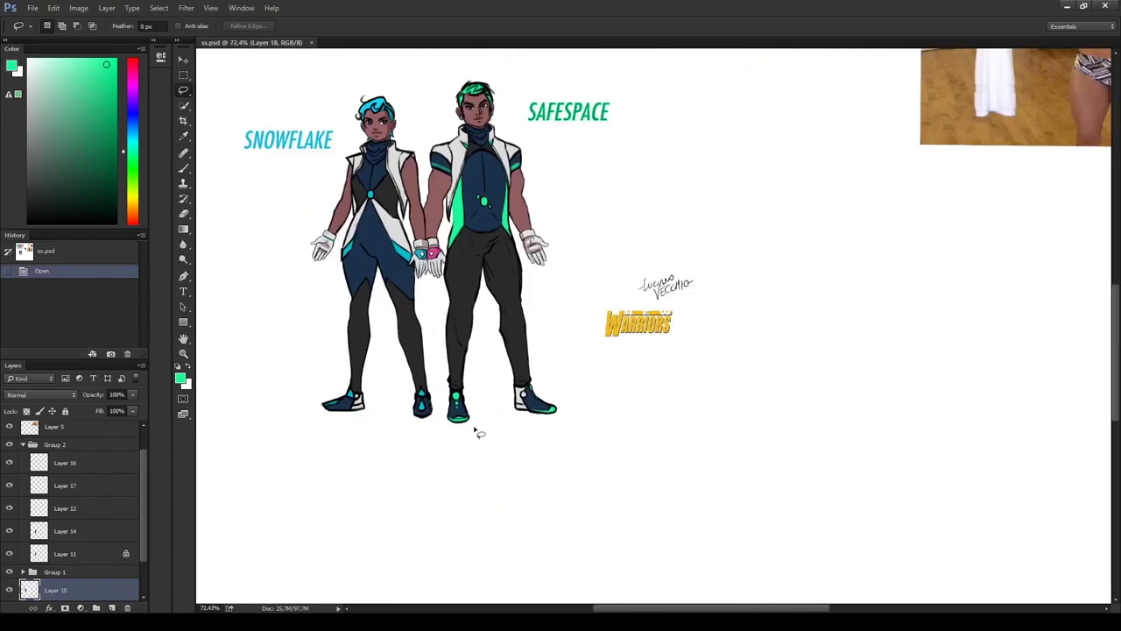
- Paint the twins' irises turquoise green on a new layer clipped to Layer 15 in Group 1
scroll(476, 426, "up", 2)
left_click(61, 509)
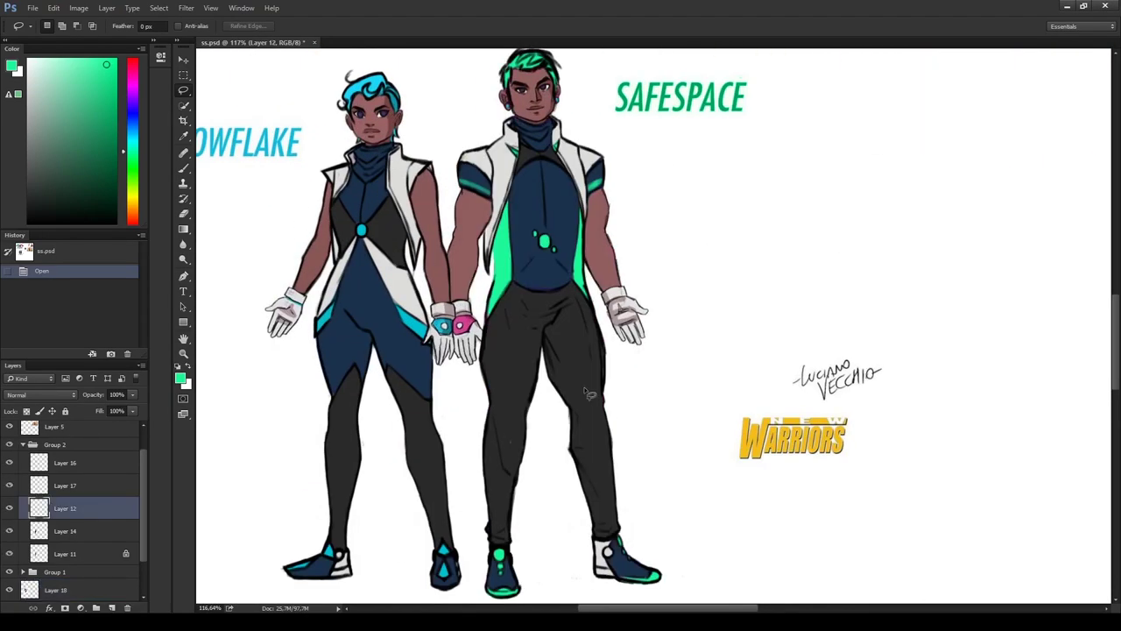
scroll(601, 561, "up", 1)
scroll(438, 230, "up", 5)
key("b")
key("d")
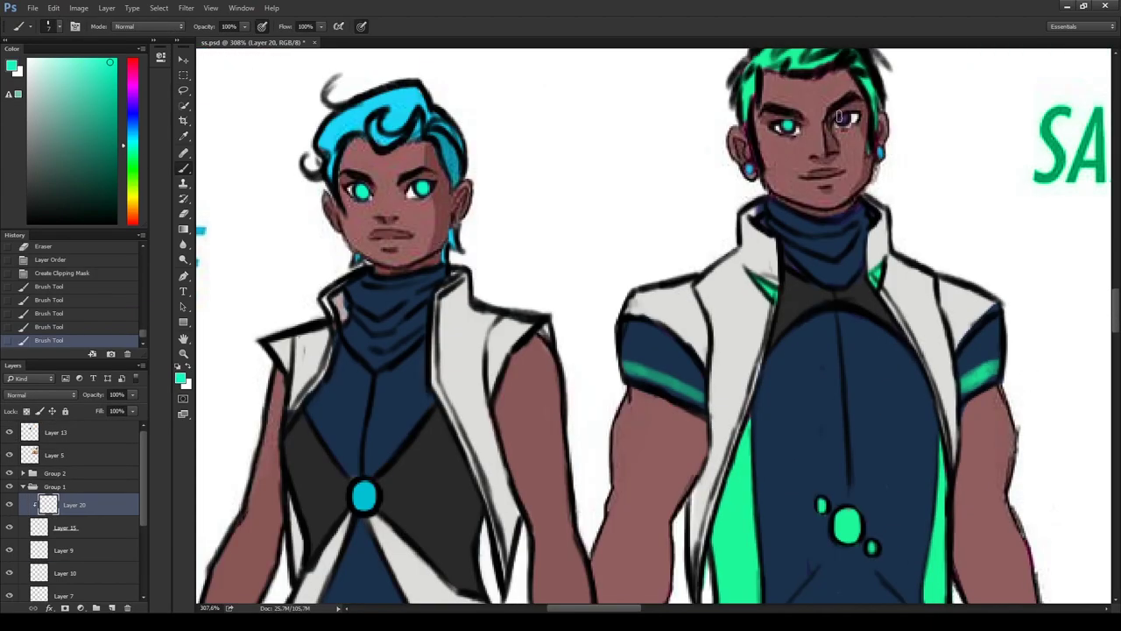
- Finish the green of Safespace's eyes and recolour his pink glove emblem green
scroll(677, 147, "up", 3)
left_click(678, 147, "alt")
key("ctrl+0")
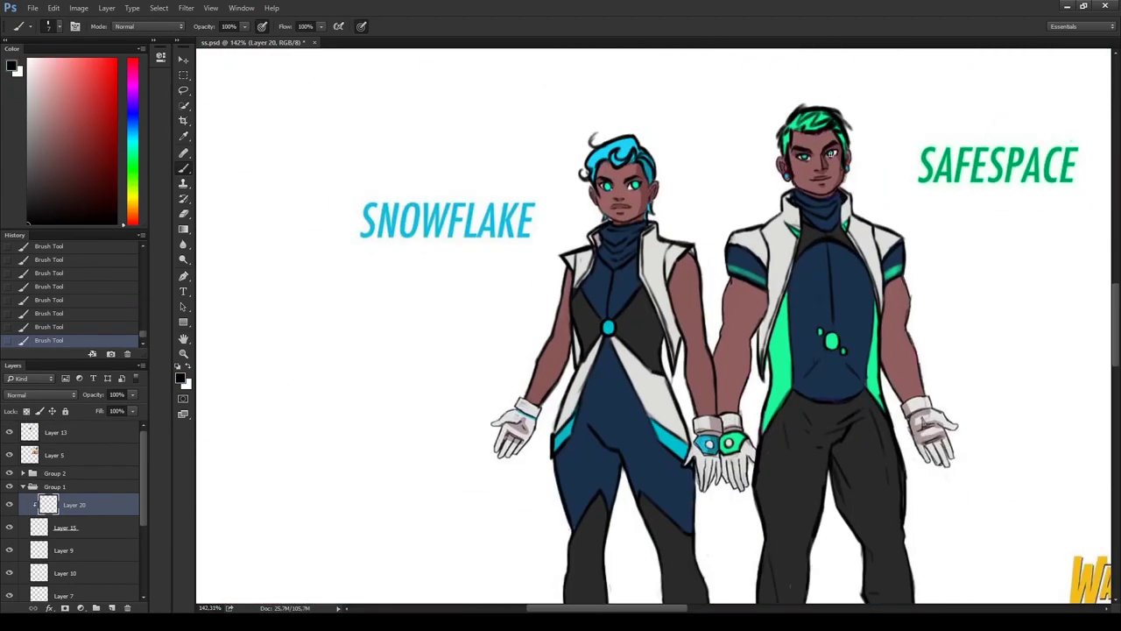
scroll(657, 333, "up", 2)
left_click_drag(679, 517, 559, 517)
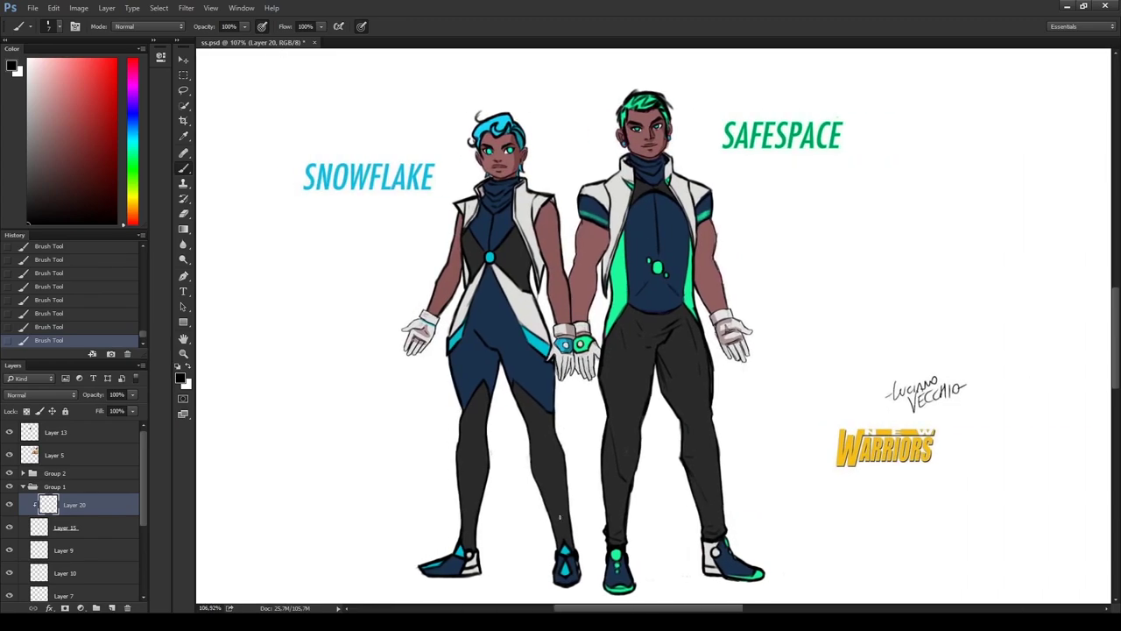